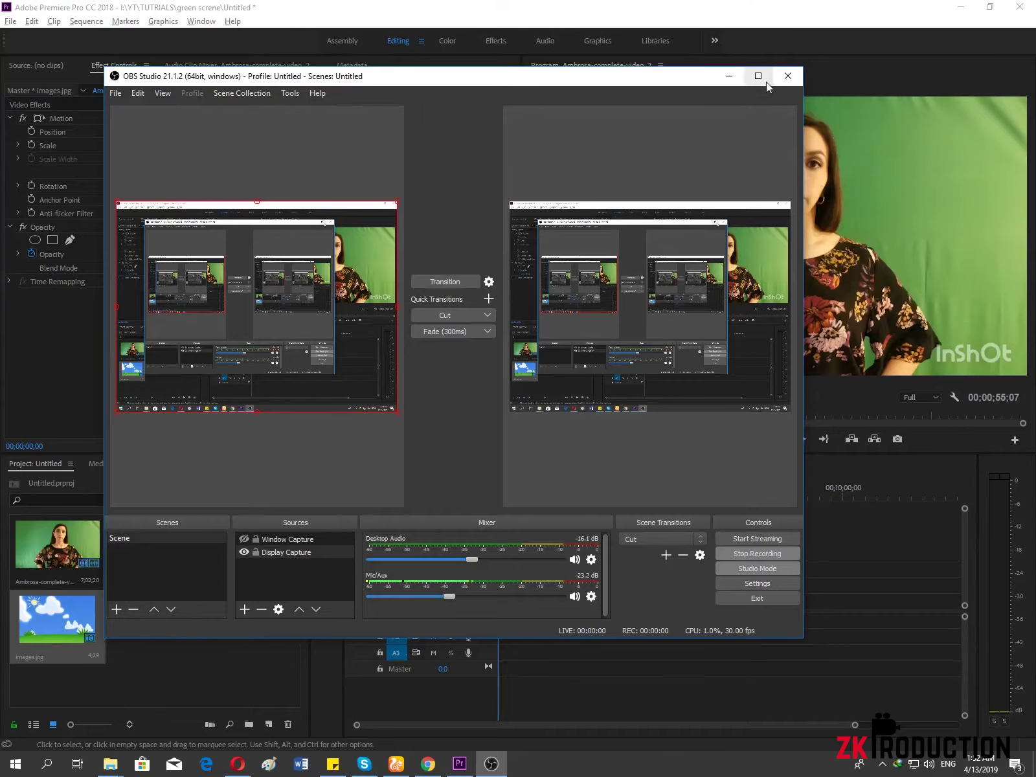
Resize the panels to enlarge the Program monitor and bring up the Effects library.
left_click(730, 76)
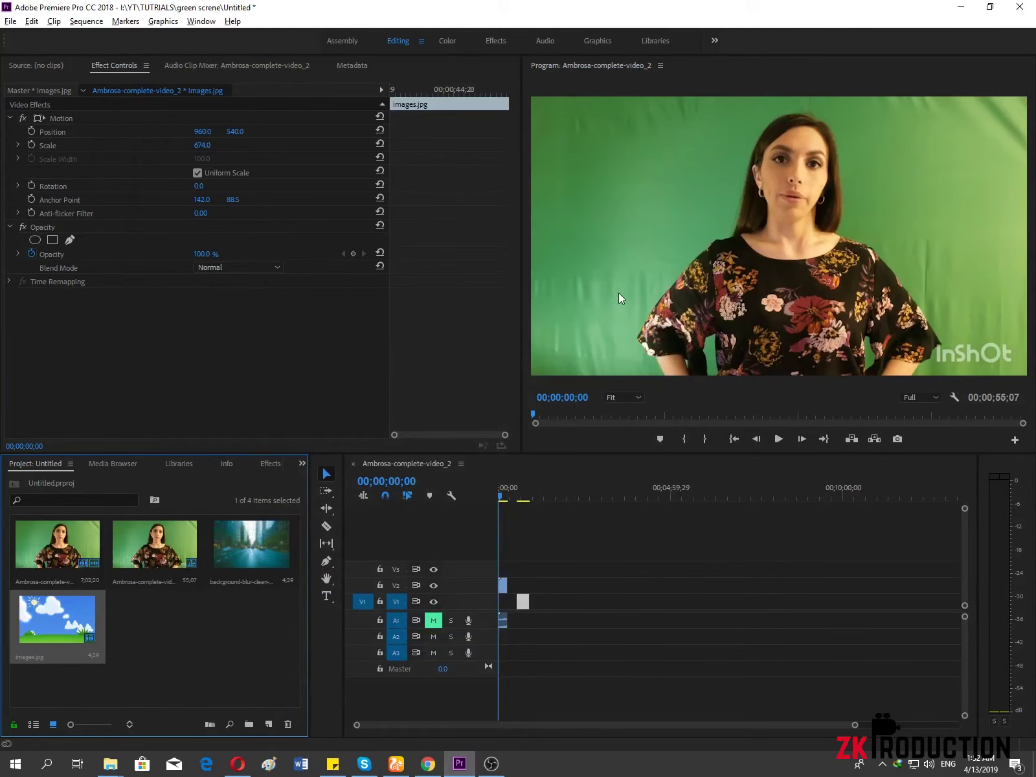
left_click_drag(644, 456, 643, 533)
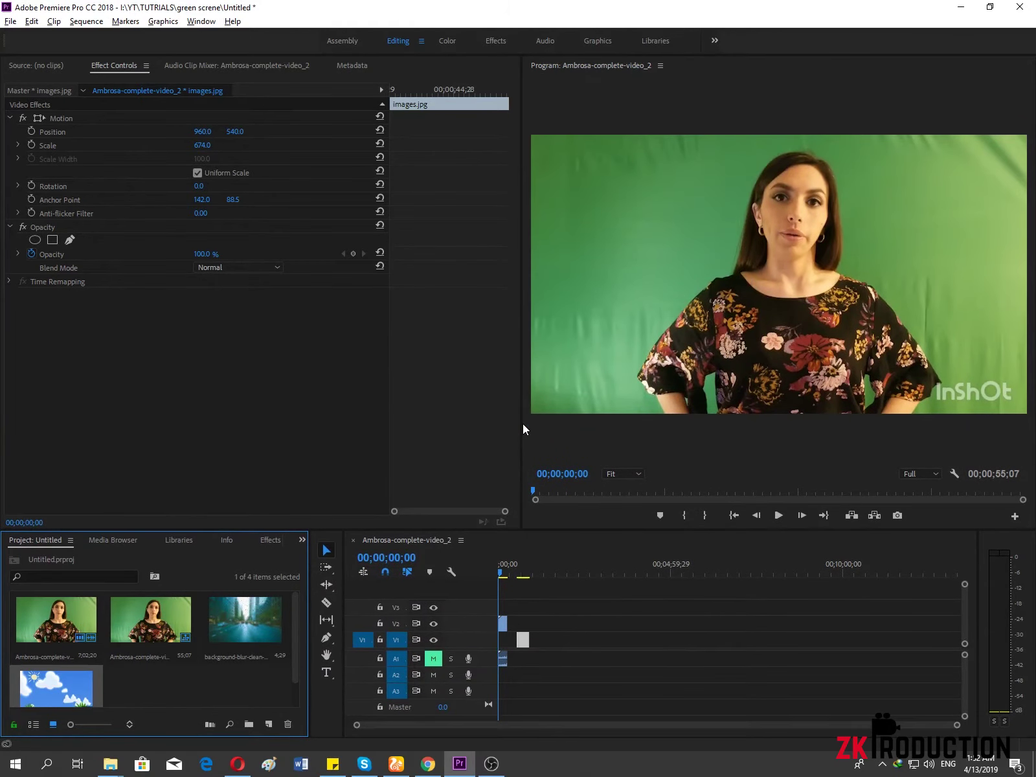
left_click_drag(523, 424, 316, 454)
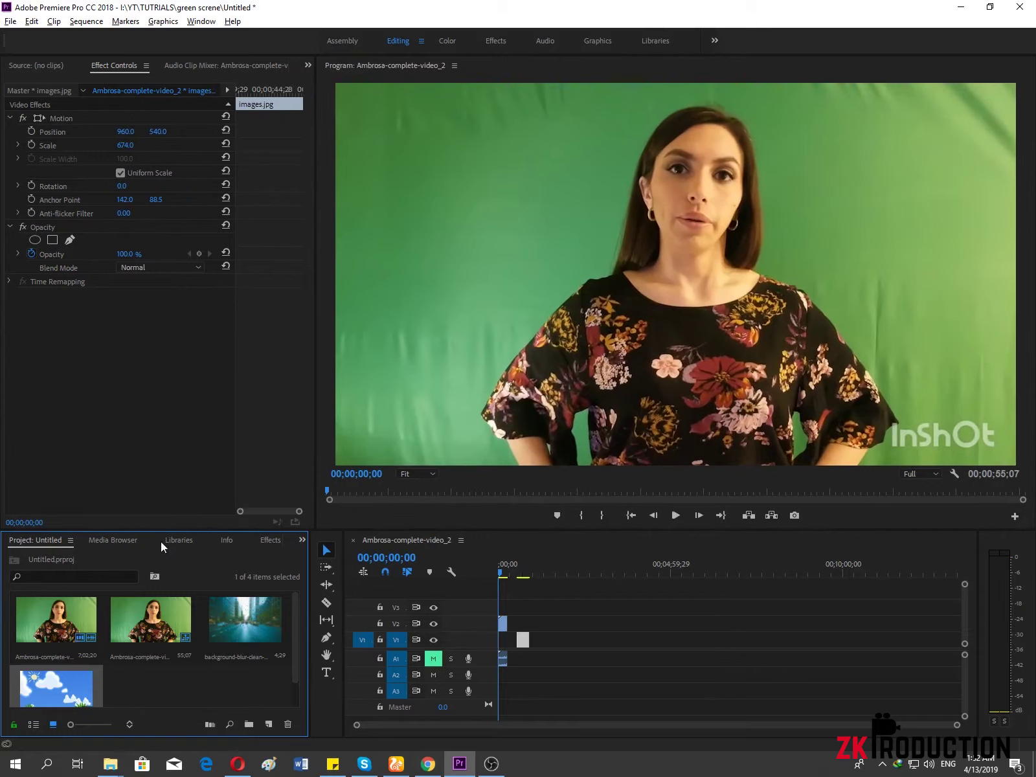
left_click(267, 540)
type("crop")
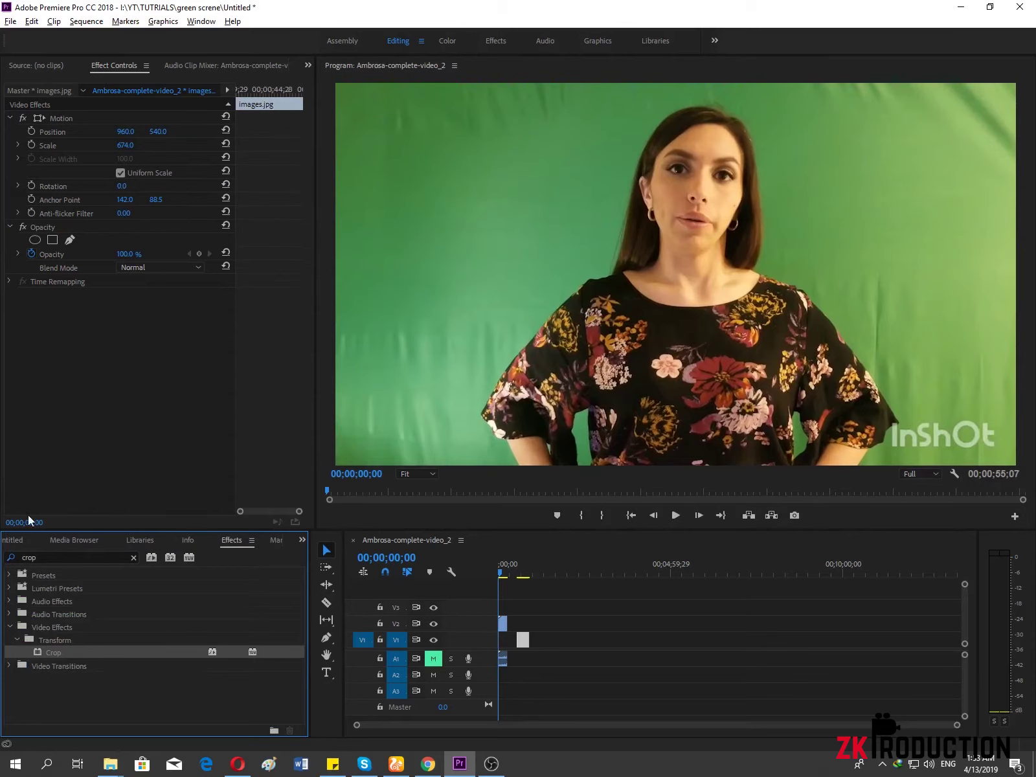
Clear the old 'crop' search and return to the Effects library.
double_click(42, 558)
key("BackSpace")
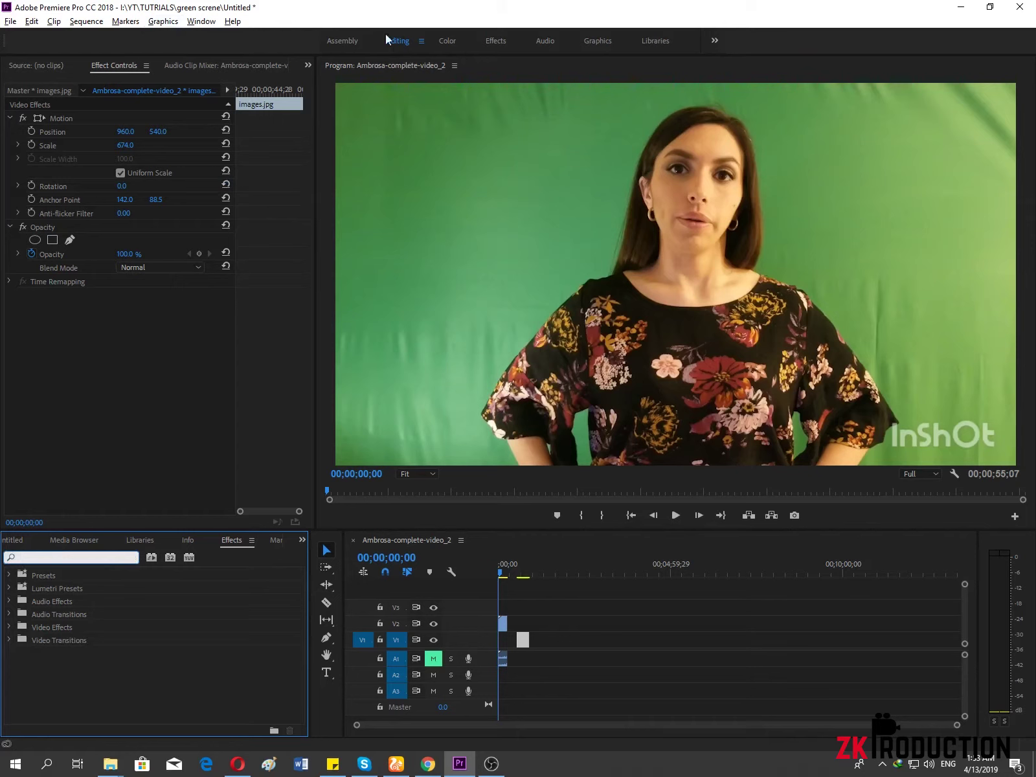
left_click(10, 546)
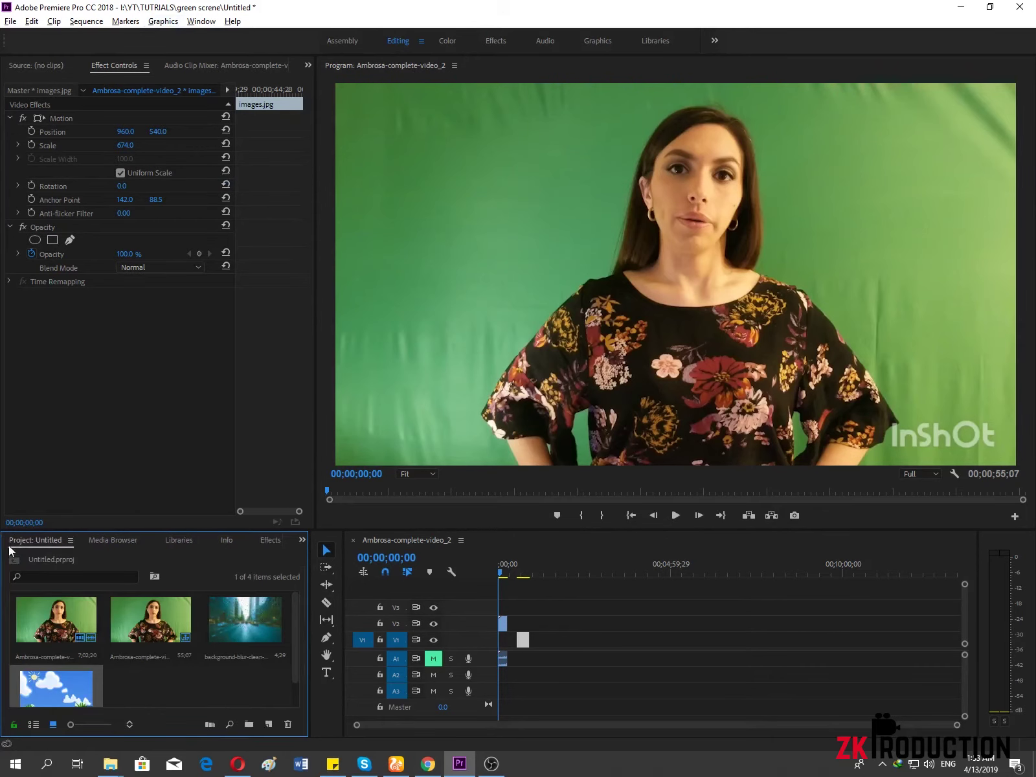
left_click(302, 539)
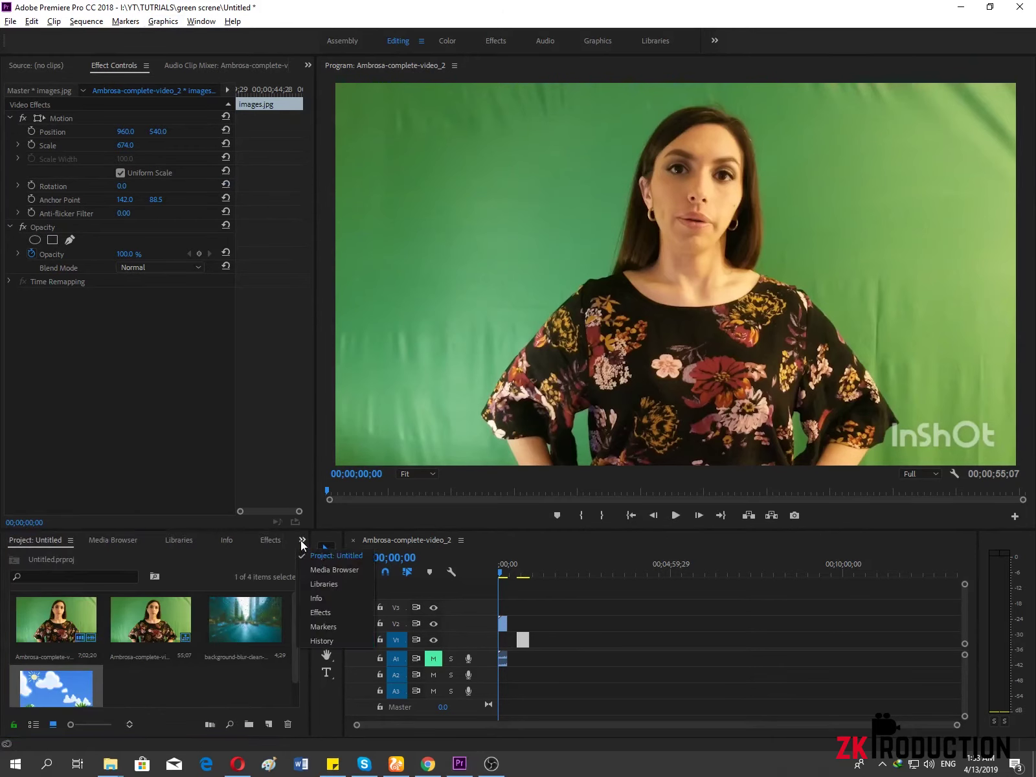
left_click(337, 616)
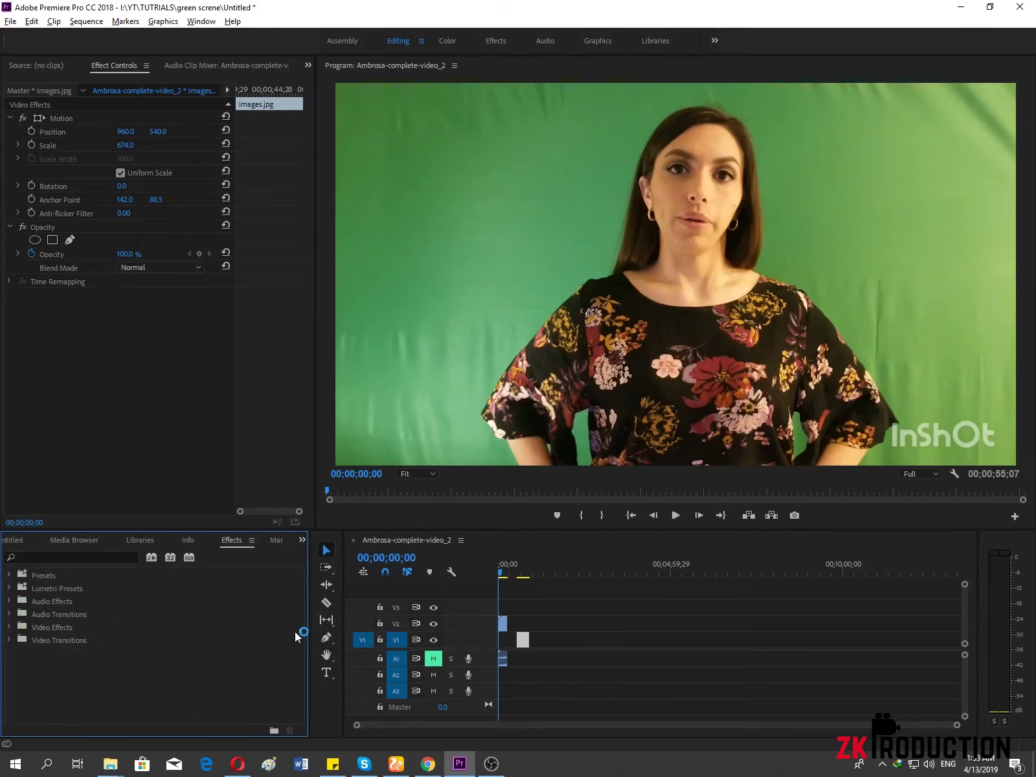
Search effects for 'ultra' and apply Ultra Key to the green-screen clip.
left_click(42, 556)
type("ultra")
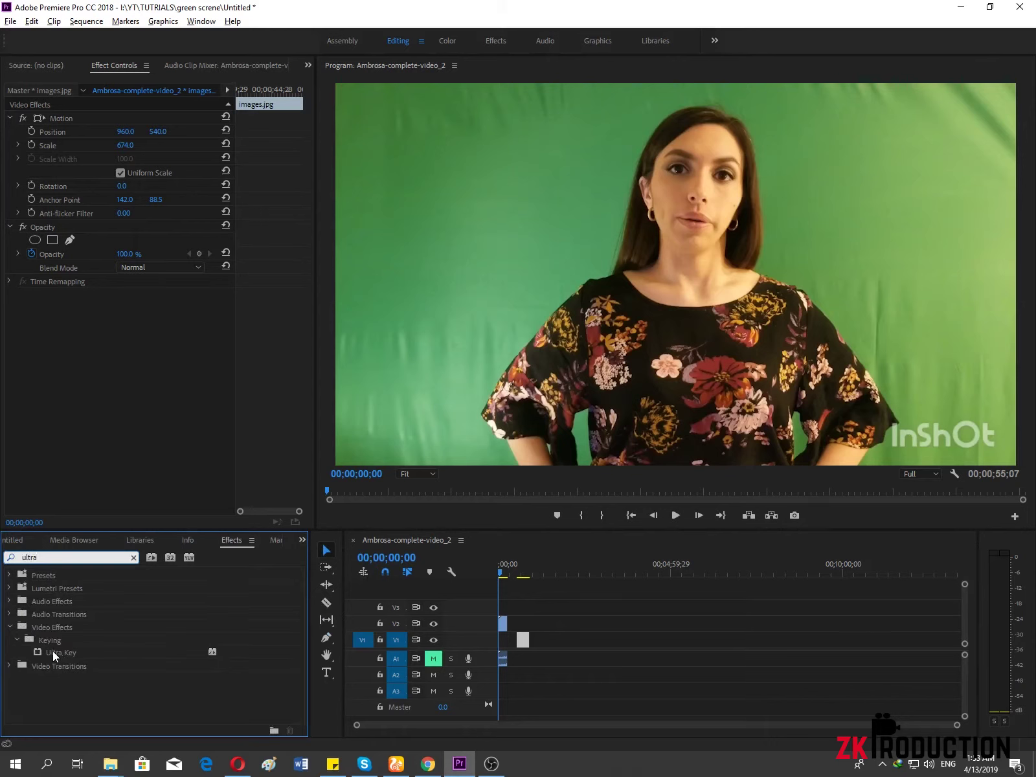
left_click_drag(52, 651, 504, 626)
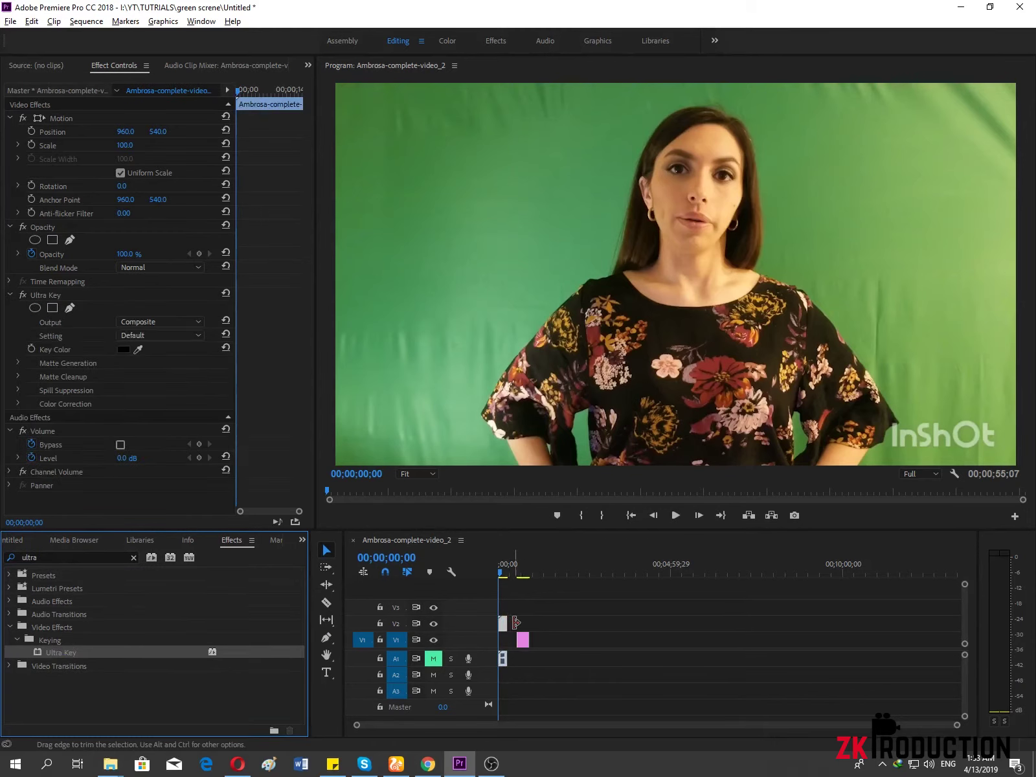
Sample the green backdrop behind the woman as Ultra Key's key colour.
key("equal")
key("minus")
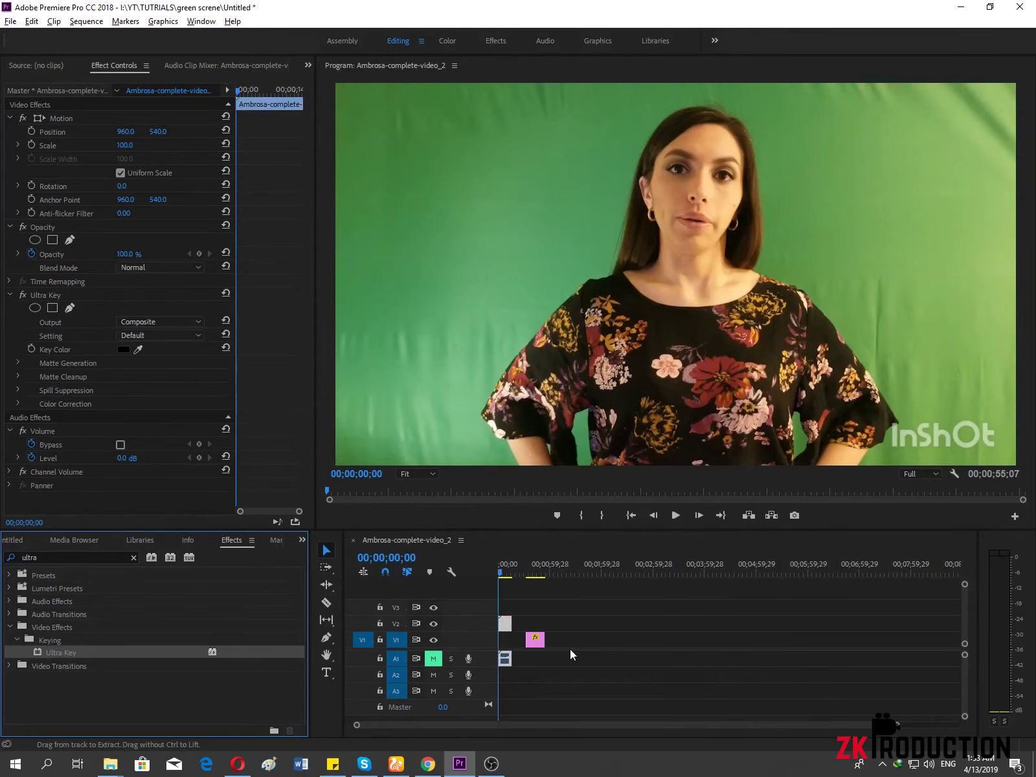
key("minus")
key("equal")
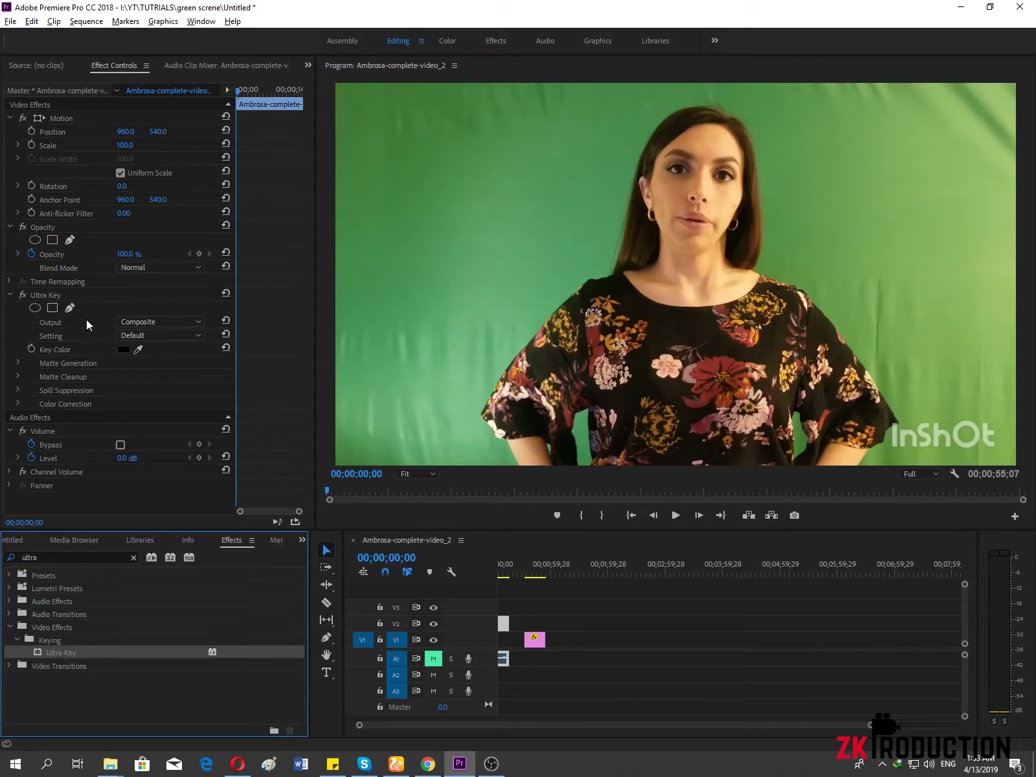
left_click(138, 349)
left_click(525, 261)
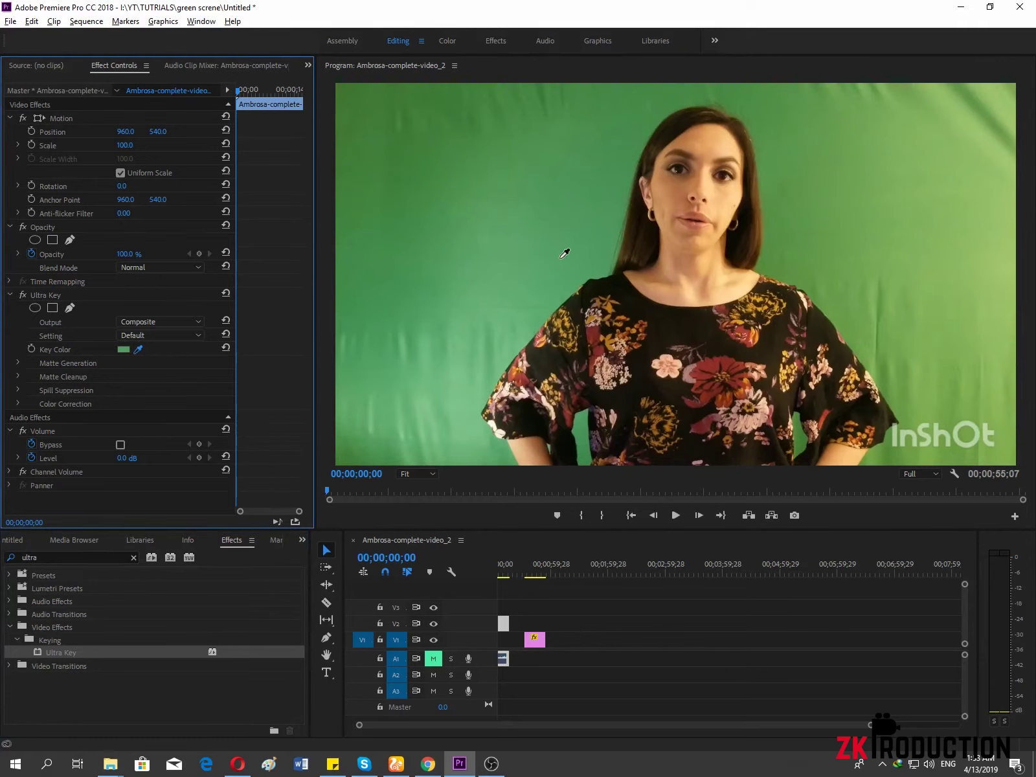
left_click(561, 259)
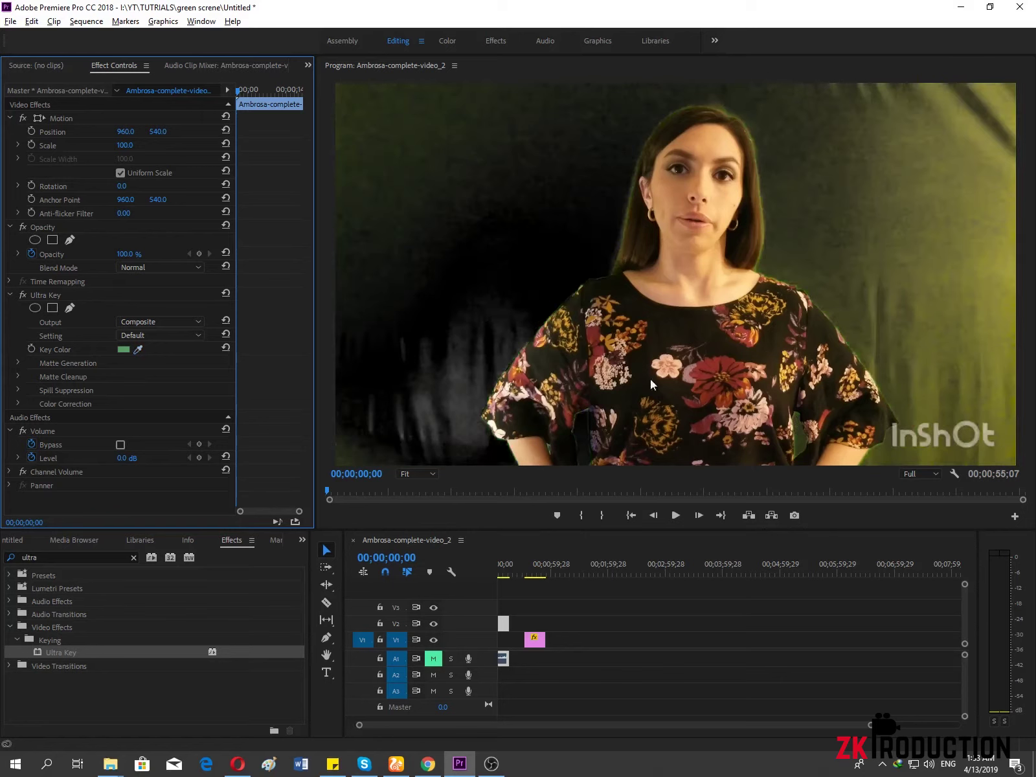
scroll(678, 667, "down", 3)
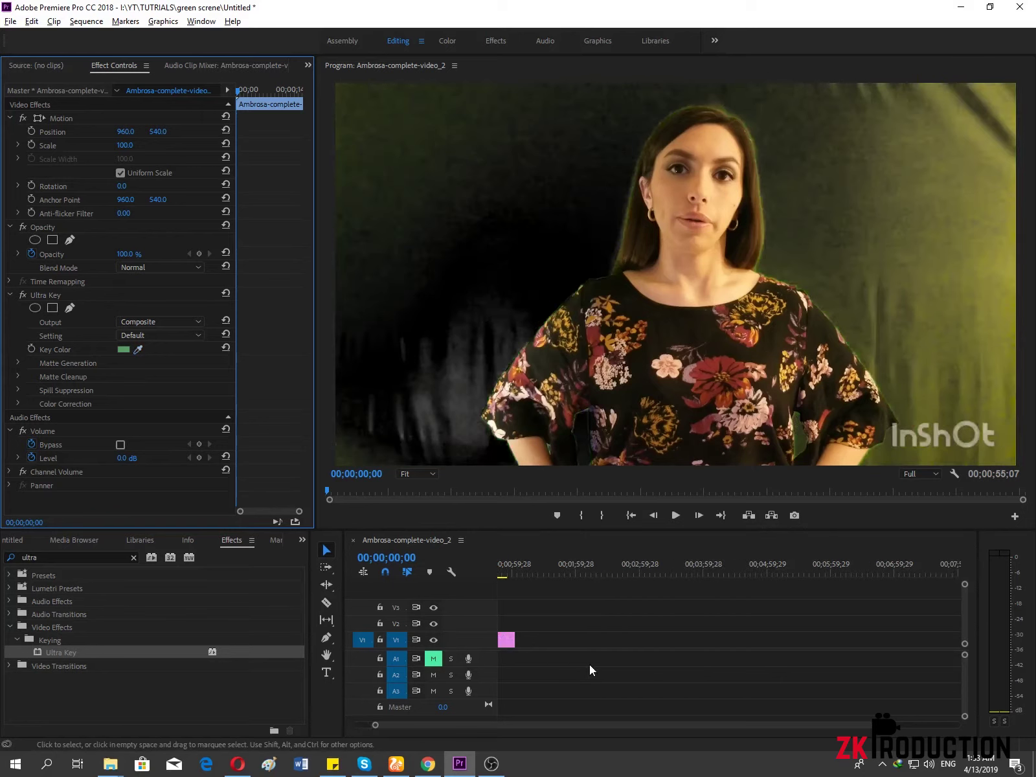
left_click(738, 726)
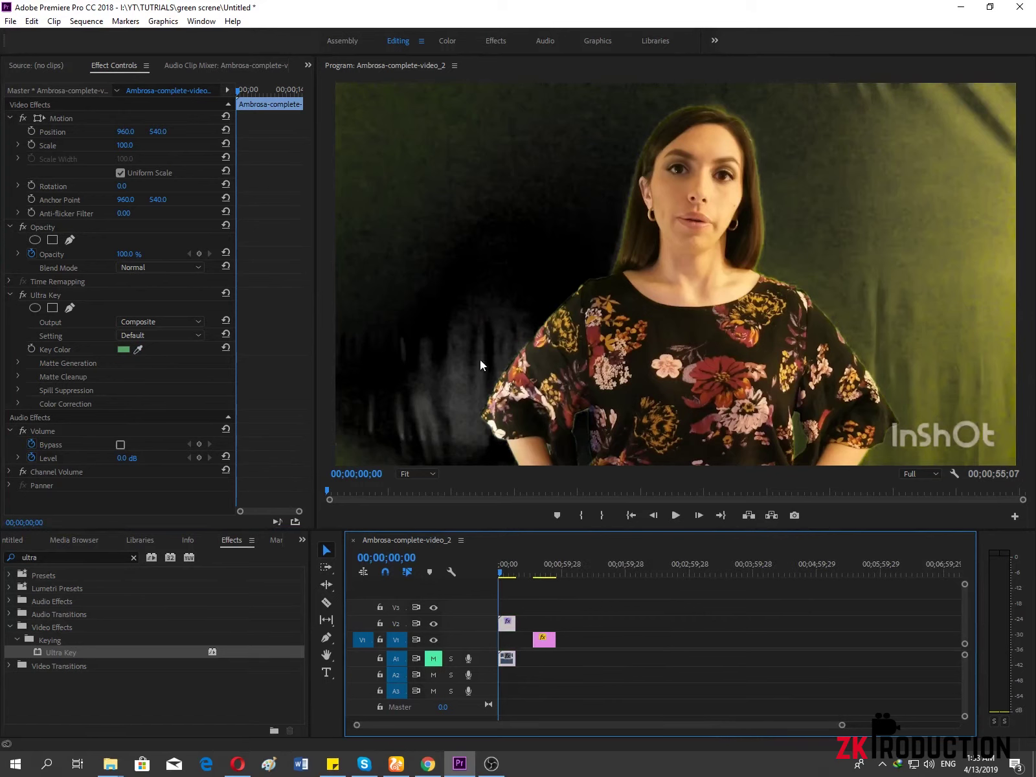
Expand Matte Generation, try the Aggressive setting, then revert to Default.
left_click(18, 364)
left_click(159, 335)
left_click(156, 361)
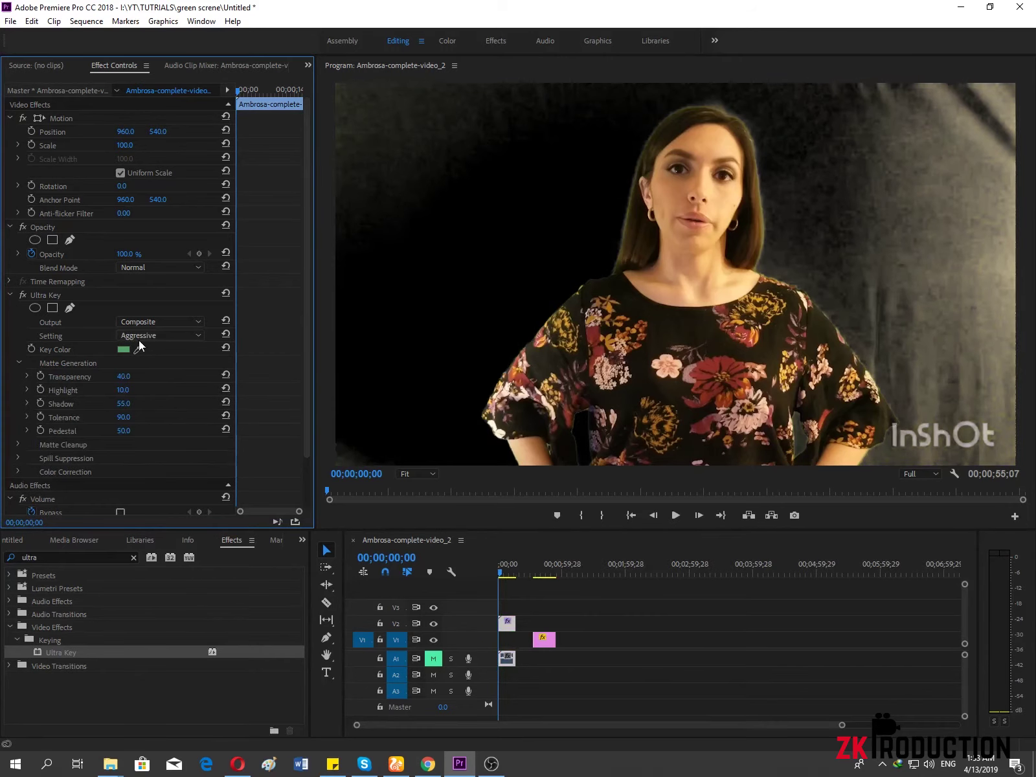
left_click(159, 335)
left_click(149, 349)
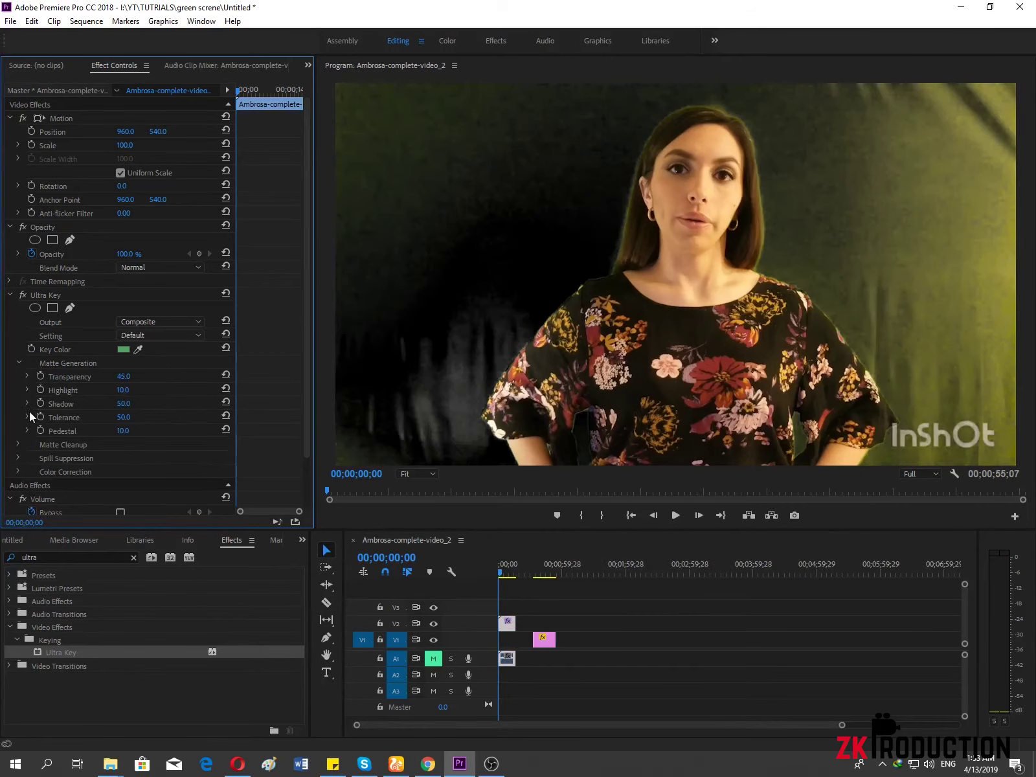
Set the matte Transparency to 45.
left_click_drag(307, 383, 307, 417)
left_click_drag(123, 338, 137, 338)
left_click(134, 337)
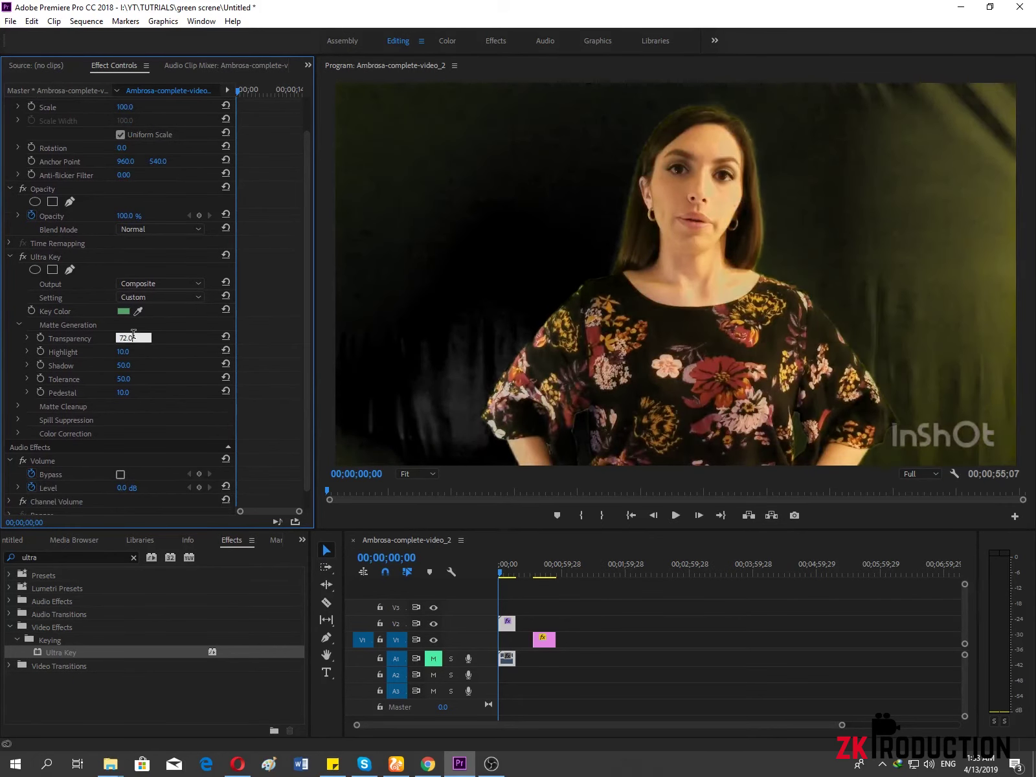
double_click(133, 337)
type("45")
key("Return")
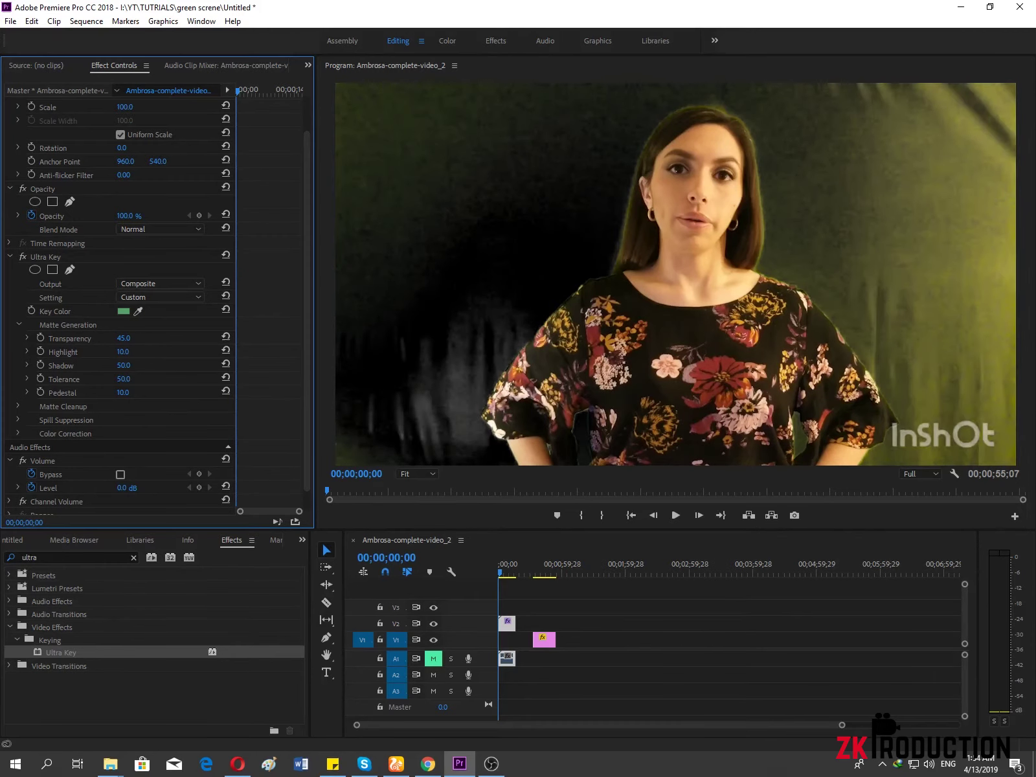
Set Highlight 0, Shadow 65, Tolerance 100 and Pedestal 100 to darken the backdrop.
mouse_move(123, 352)
left_mouse_down()
mouse_move(97, 365)
mouse_move(159, 366)
left_mouse_up()
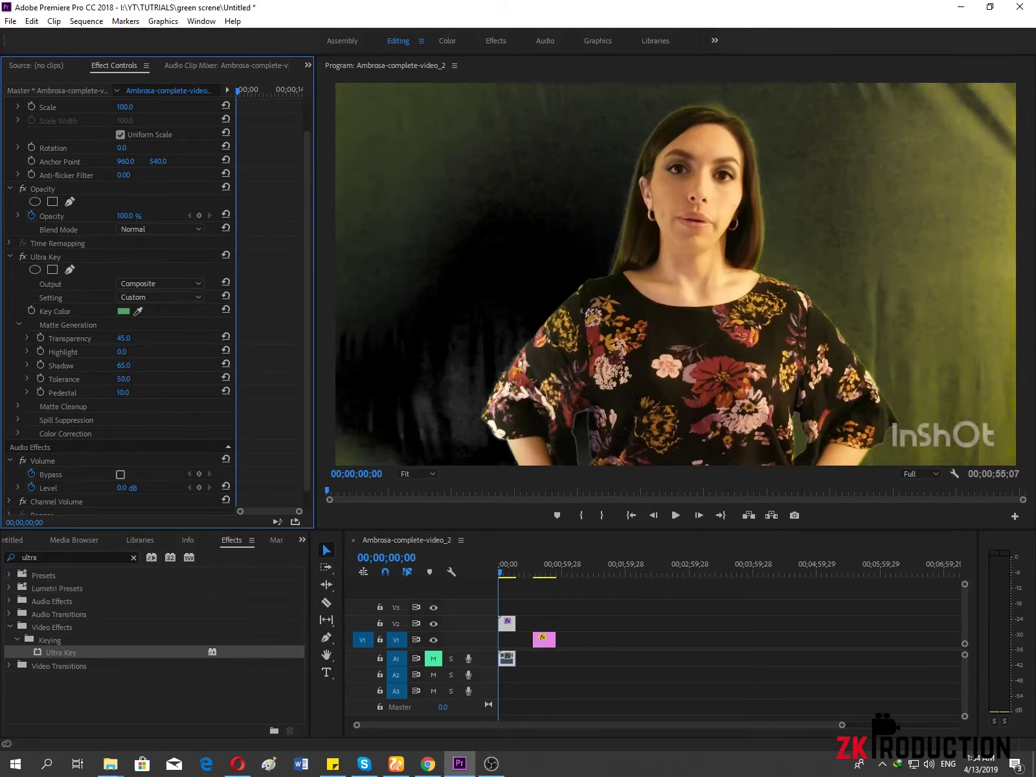
mouse_move(123, 379)
left_mouse_down()
mouse_move(80, 379)
mouse_move(178, 379)
left_mouse_up()
scroll(127, 396, "down", 1)
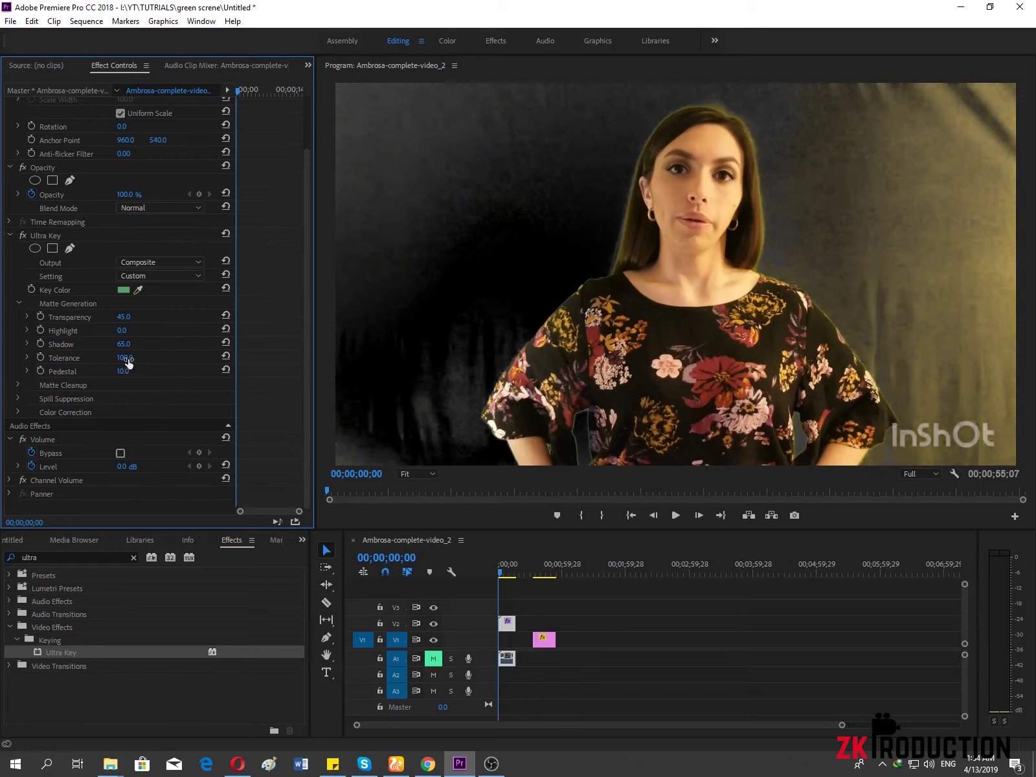
left_click_drag(124, 371, 170, 371)
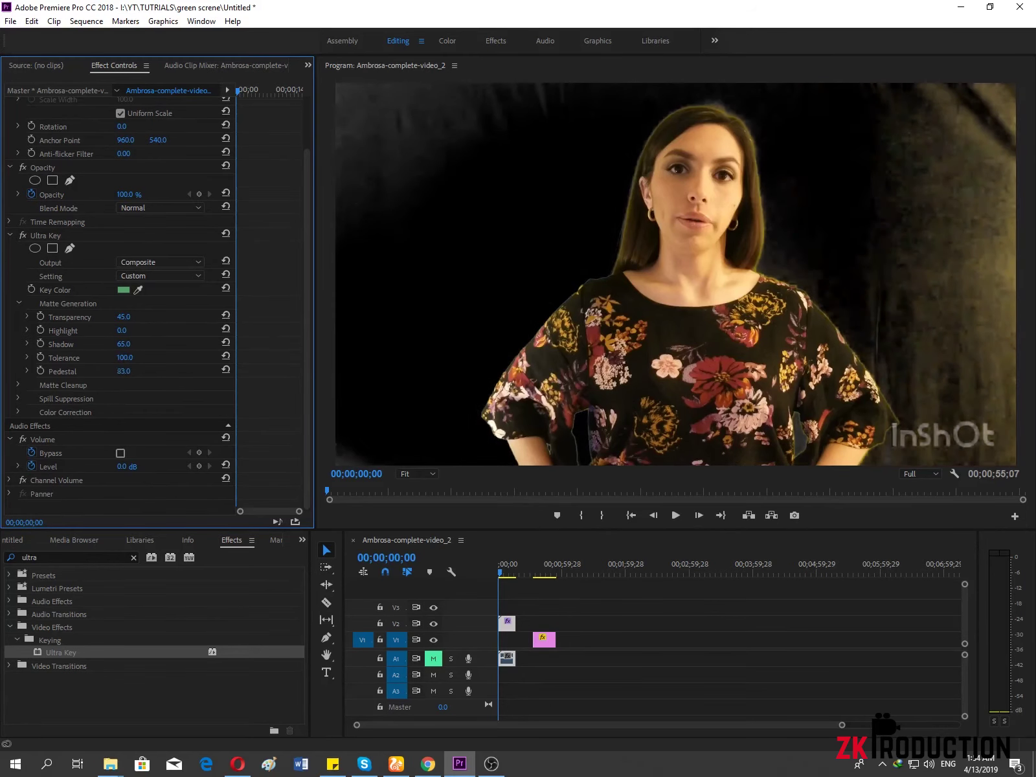
left_click_drag(171, 371, 181, 371)
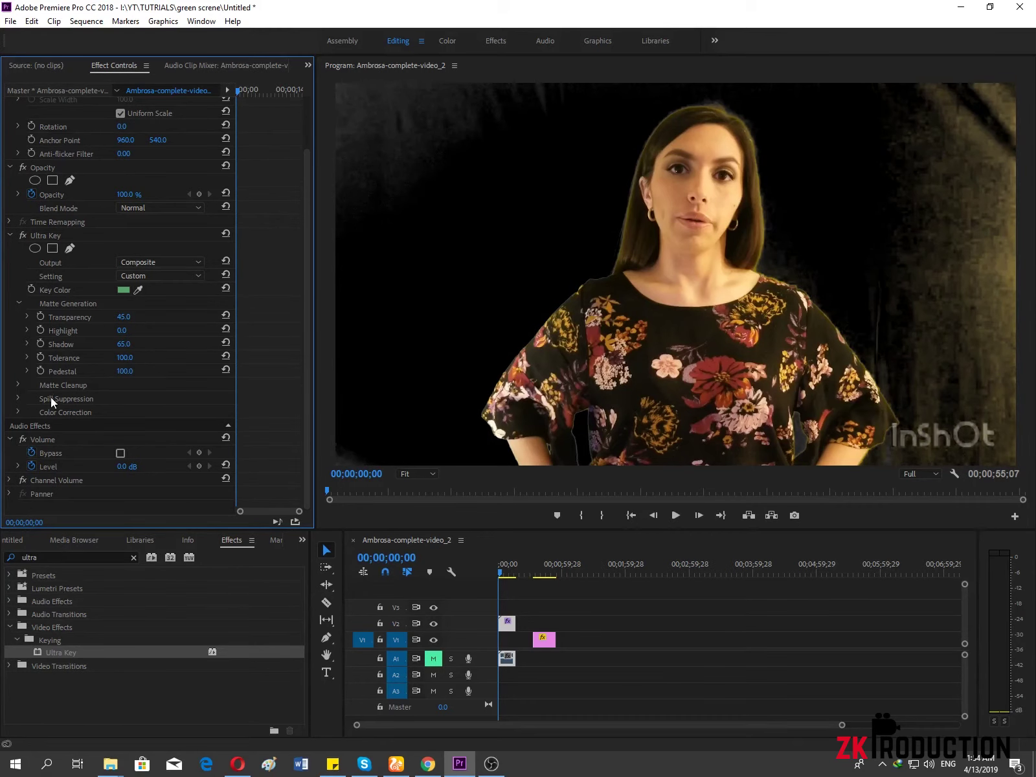
Set Matte Cleanup to Soften 0, Contrast 99 and Mid Point 100 for a black backdrop.
left_click(19, 385)
scroll(137, 387, "down", 1)
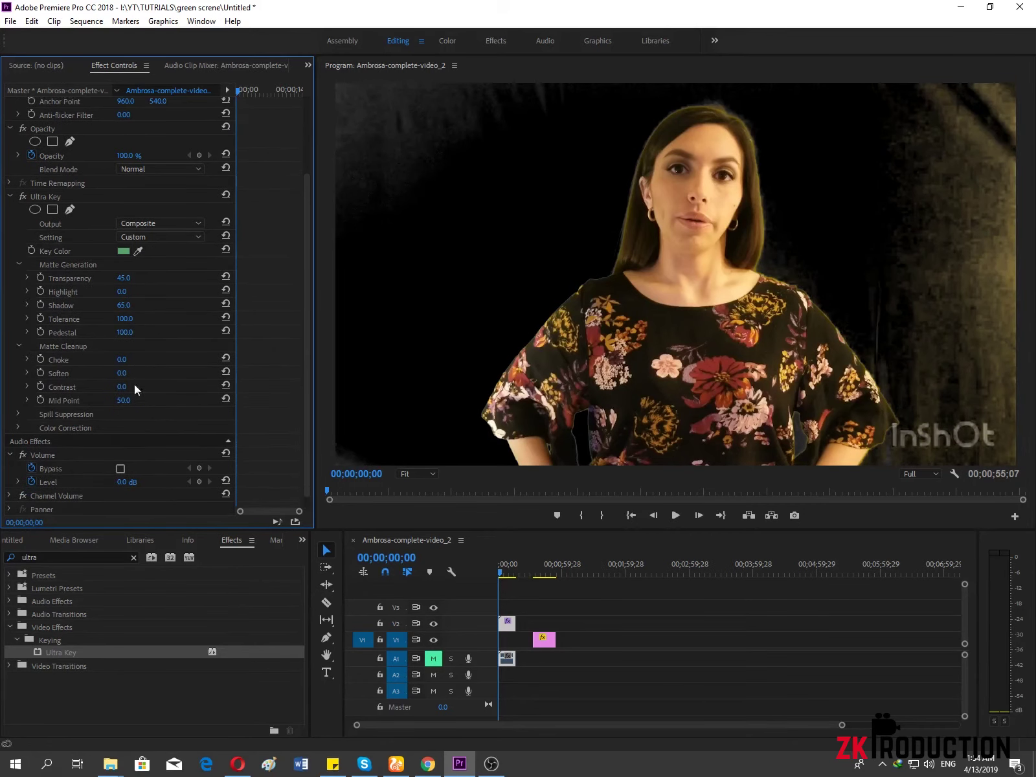
mouse_move(121, 360)
left_mouse_down()
mouse_move(187, 360)
mouse_move(122, 359)
mouse_move(136, 373)
mouse_move(187, 373)
left_mouse_up()
left_click_drag(122, 374, 57, 374)
left_click_drag(123, 387, 188, 387)
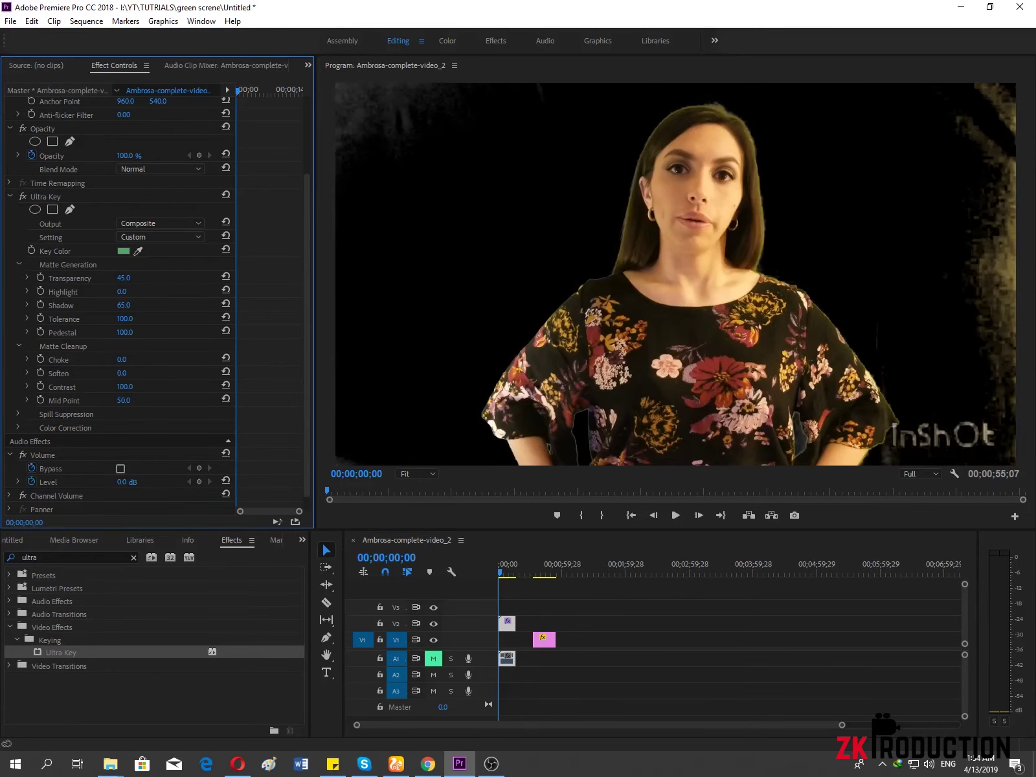
scroll(113, 424, "down", 1)
left_click_drag(130, 386, 159, 389)
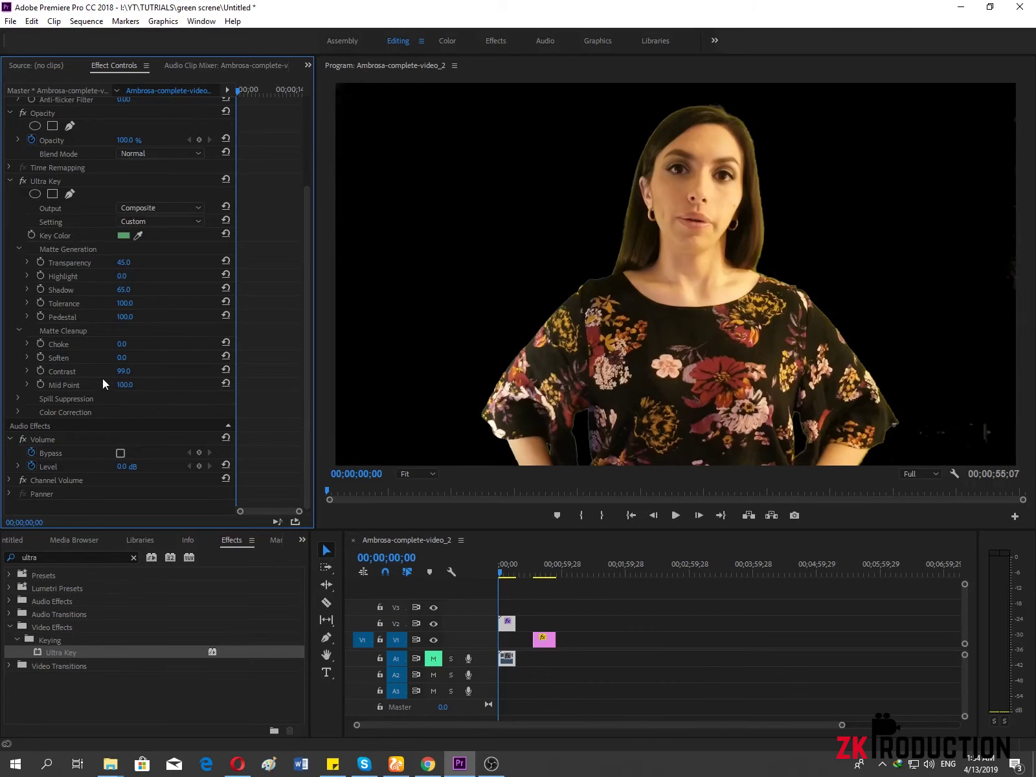
left_click(19, 399)
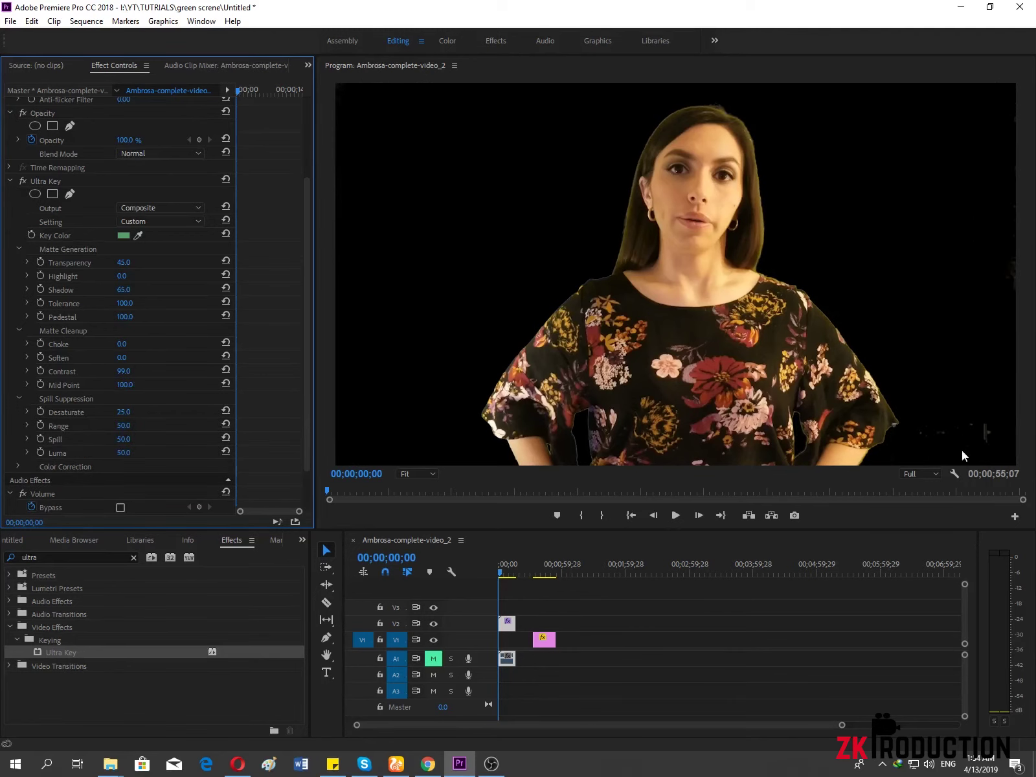
Set spill Range 0 and Spill 100, then Choke 7 and Soften 84.
scroll(194, 401, "down", 2)
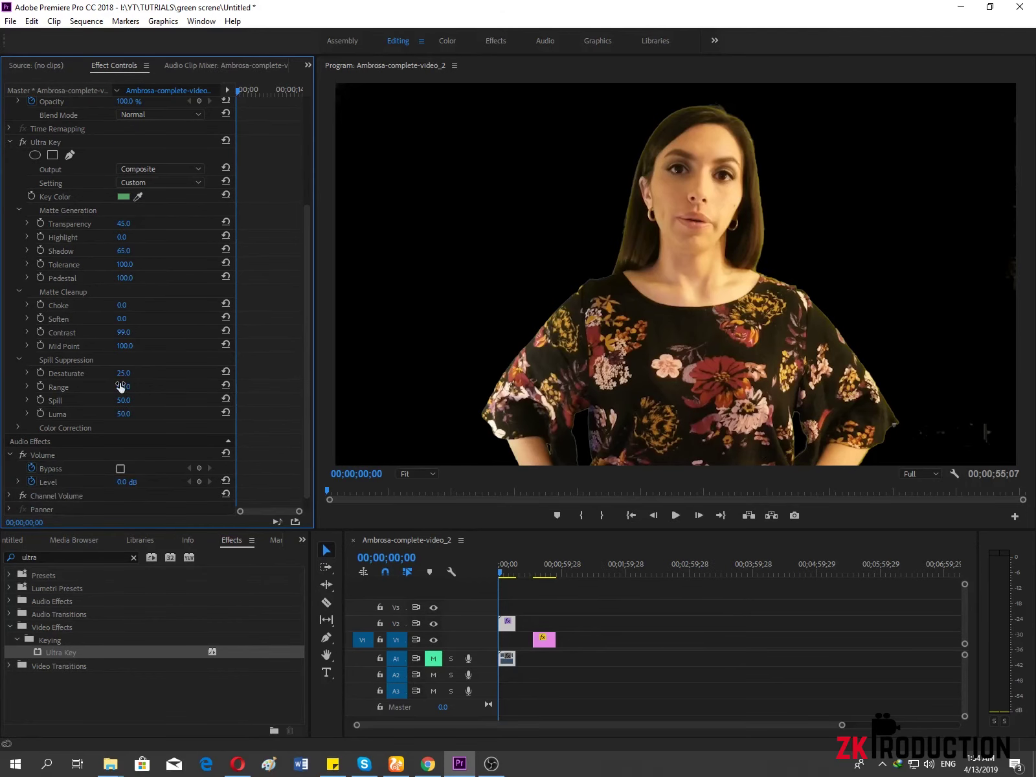
left_click_drag(122, 386, 115, 387)
scroll(83, 322, "up", 2)
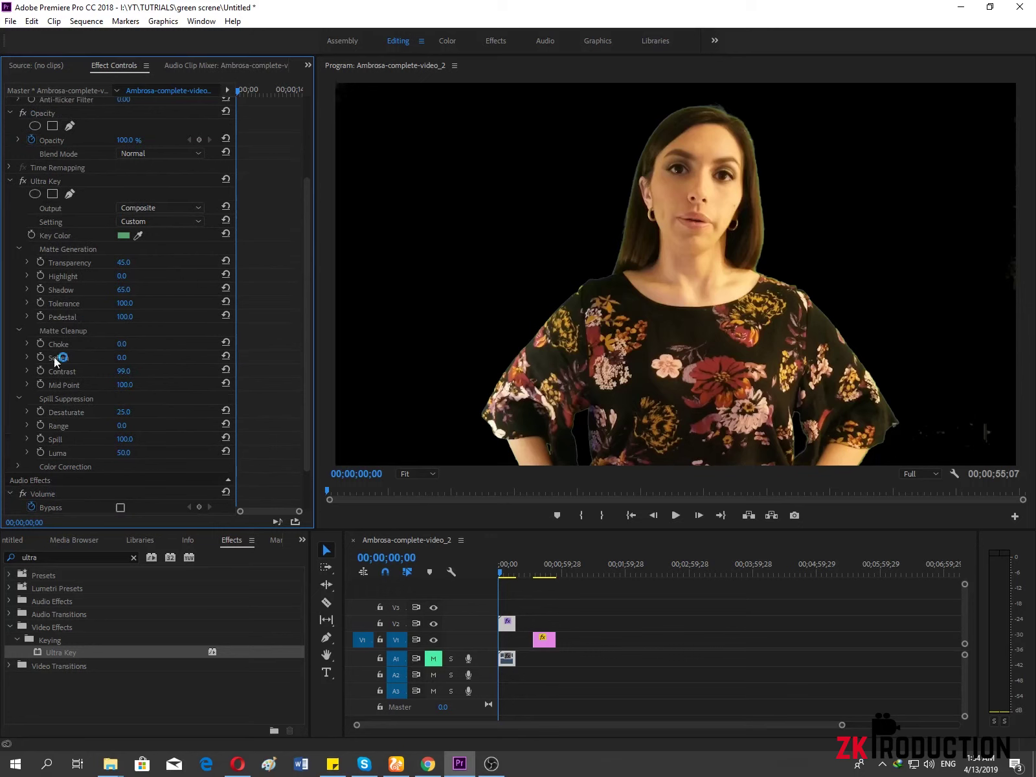
left_click_drag(126, 358, 136, 358)
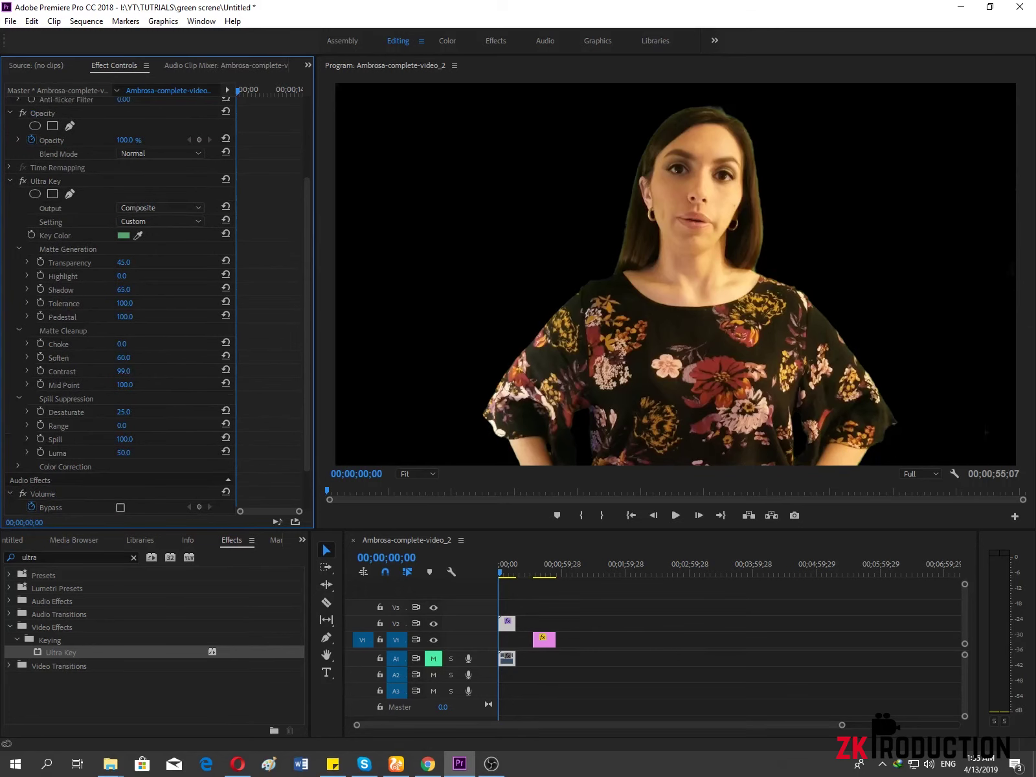
left_click_drag(121, 344, 126, 344)
left_click_drag(128, 358, 133, 359)
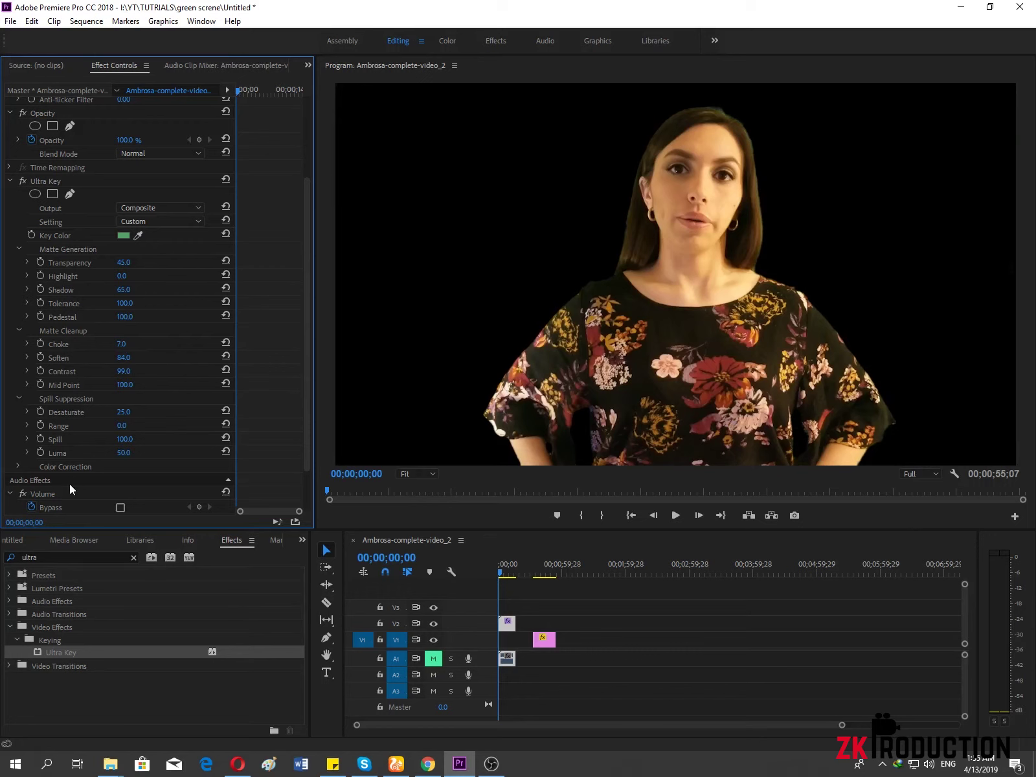
Search effects for 'crop' and apply Crop to the presenter clip.
double_click(52, 557)
type("cr")
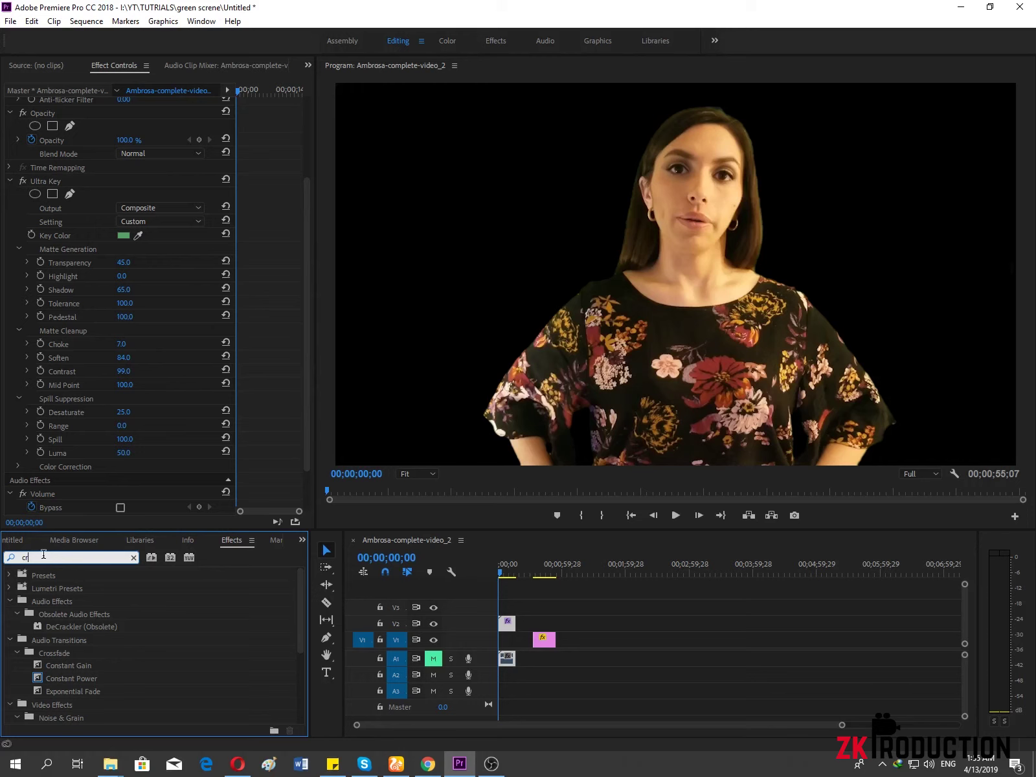
type("op")
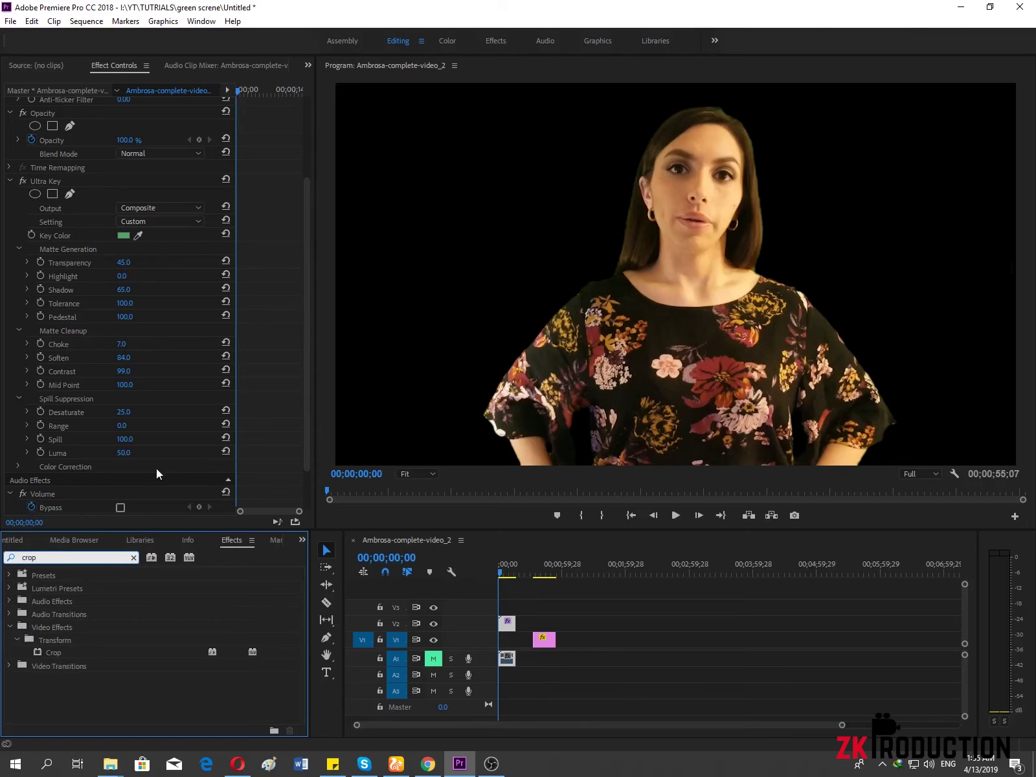
left_click_drag(55, 653, 507, 638)
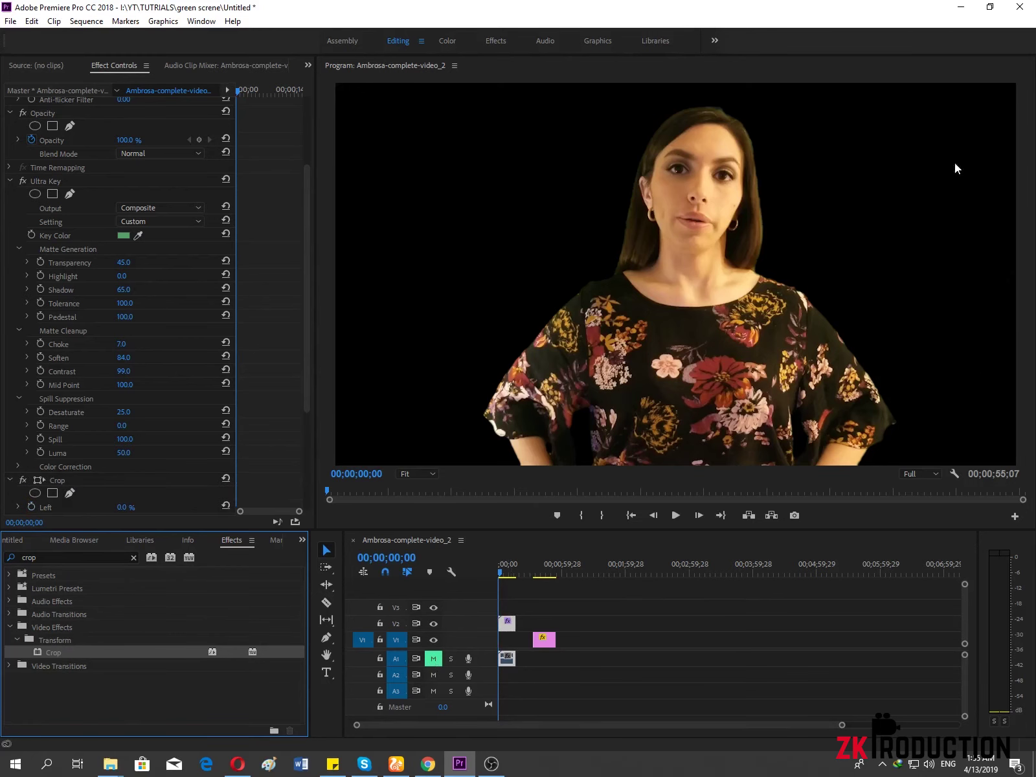
Set Crop Right to 14% and play the sequence to check it.
scroll(100, 439, "down", 2)
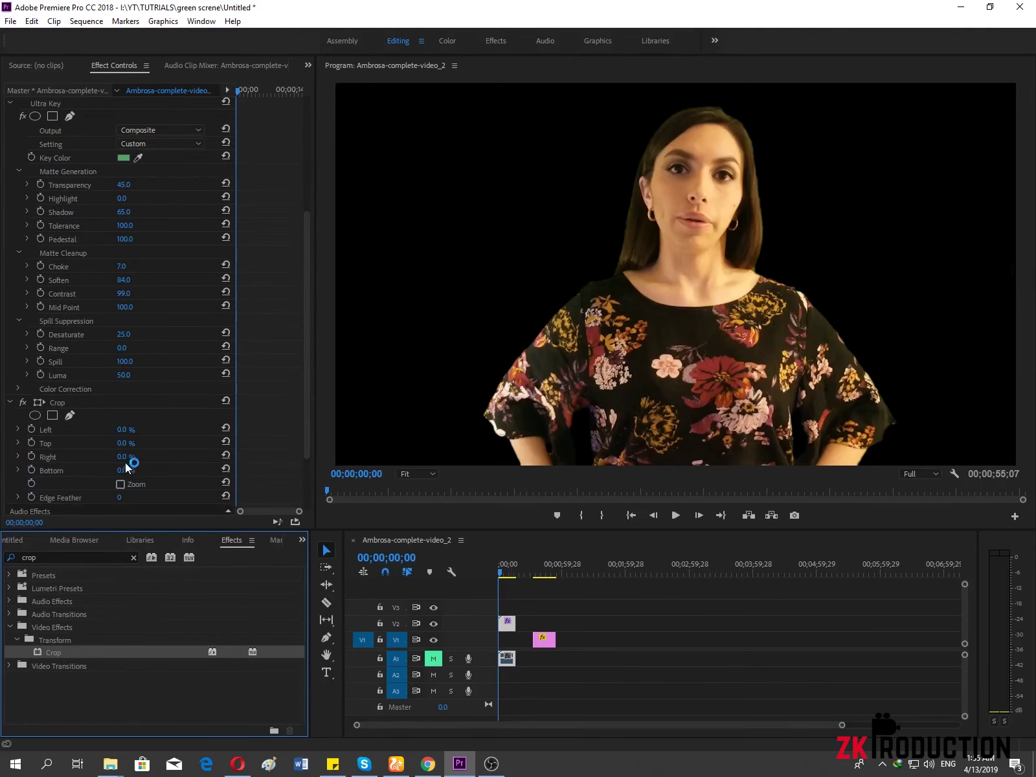
mouse_move(125, 457)
left_mouse_down()
mouse_move(168, 457)
mouse_move(131, 457)
left_mouse_up()
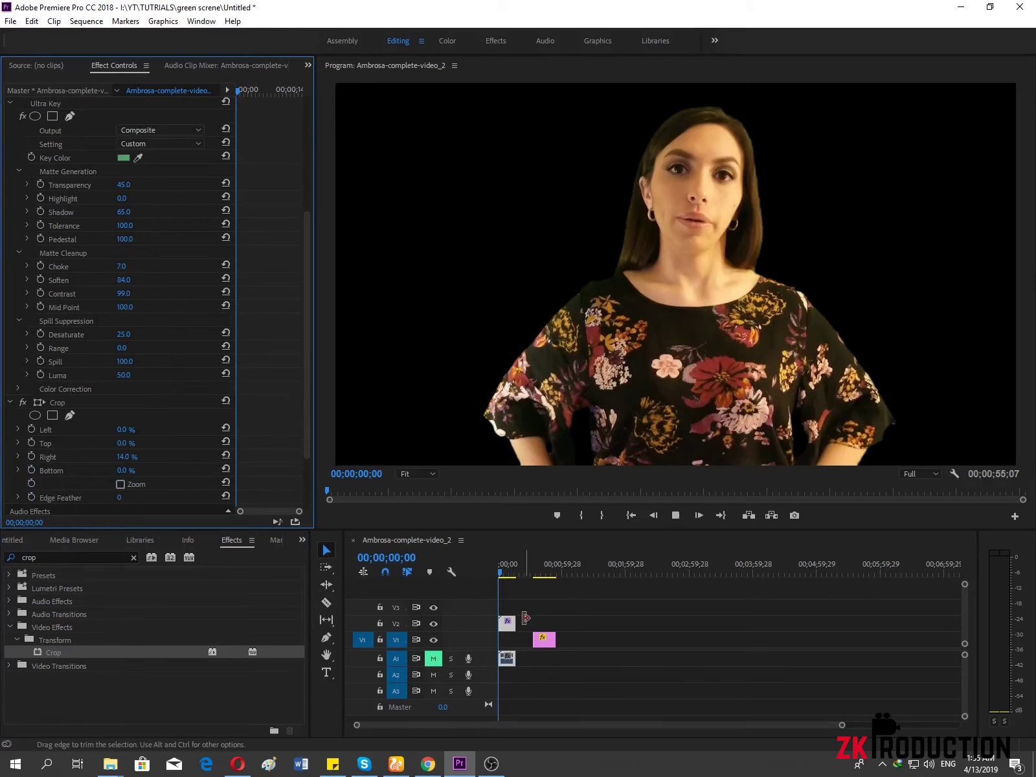
key("space")
key("space")
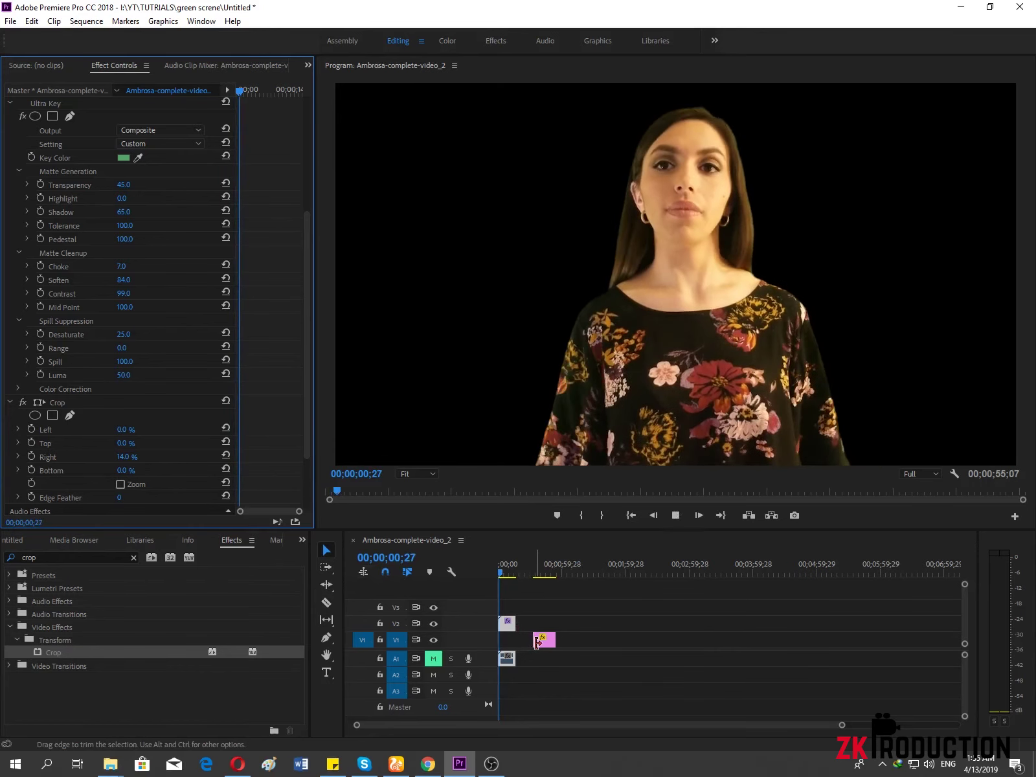
left_click(544, 643)
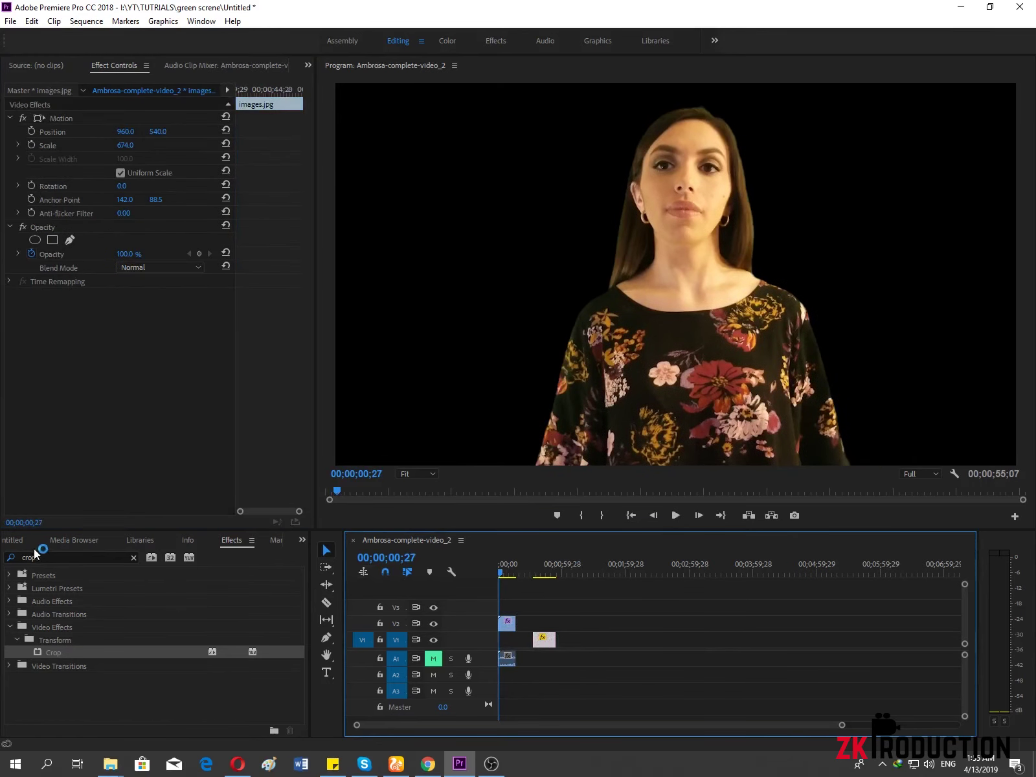
Place the images.jpg background at the start of the sequence.
left_click(13, 540)
left_click_drag(534, 640, 542, 641)
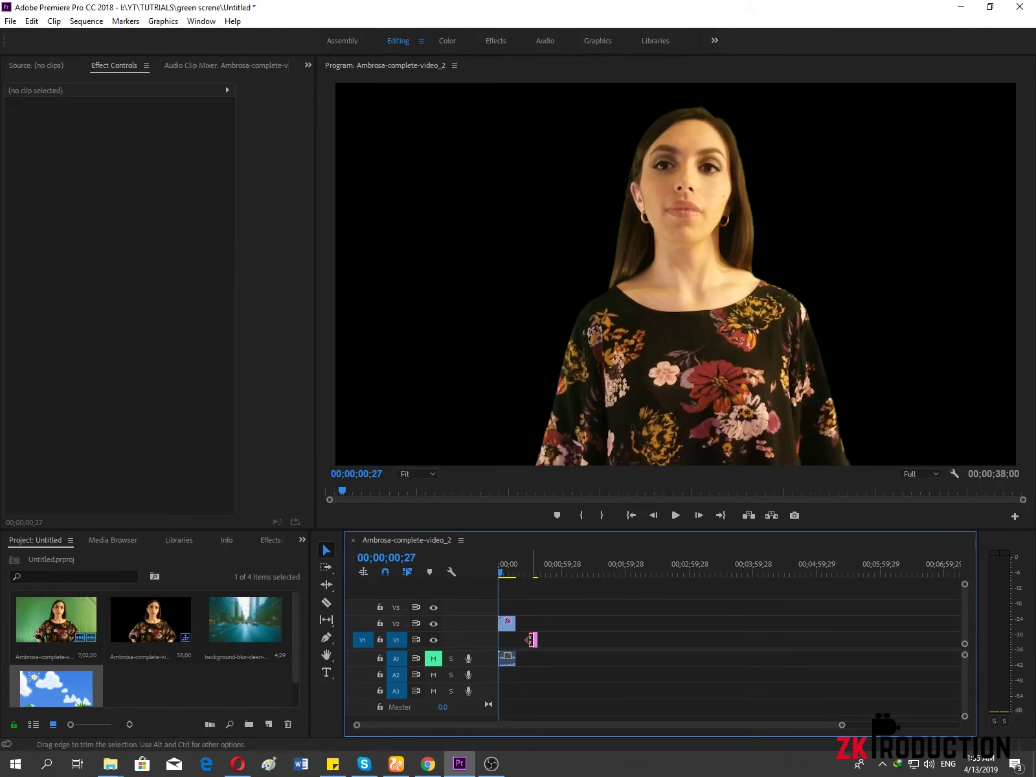
left_click_drag(534, 641, 472, 660)
Set images.jpg to frame size and scale it to 699.2 to fill the frame.
left_click(513, 641)
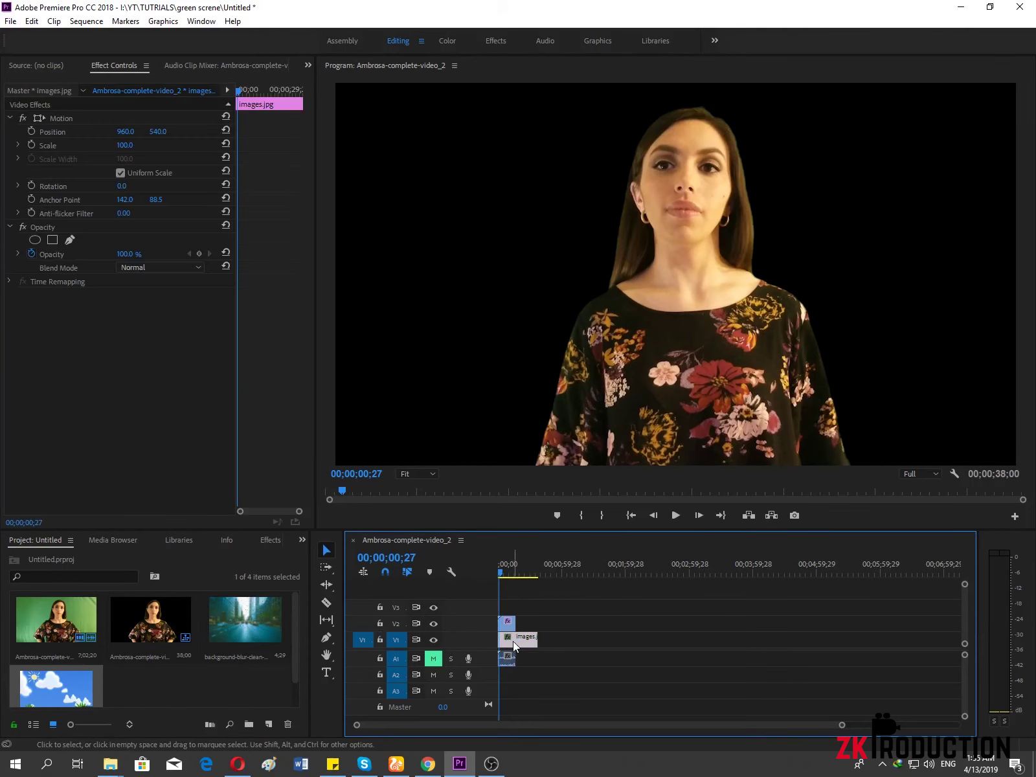
right_click(513, 642)
left_click(561, 509)
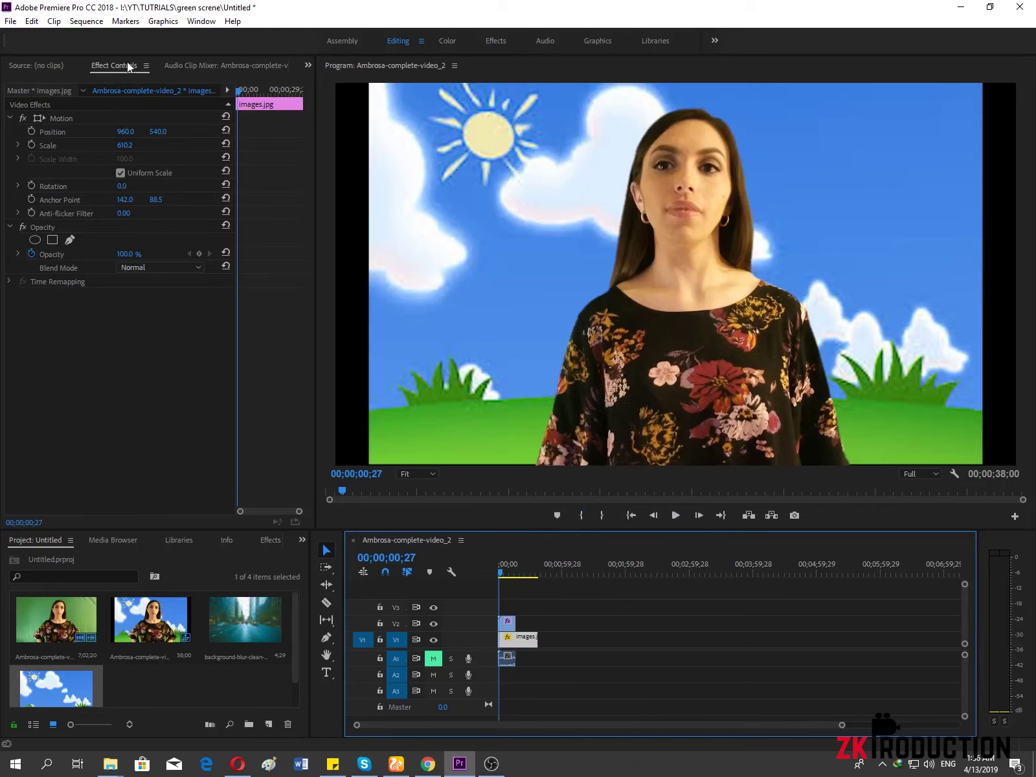
left_click_drag(126, 145, 151, 145)
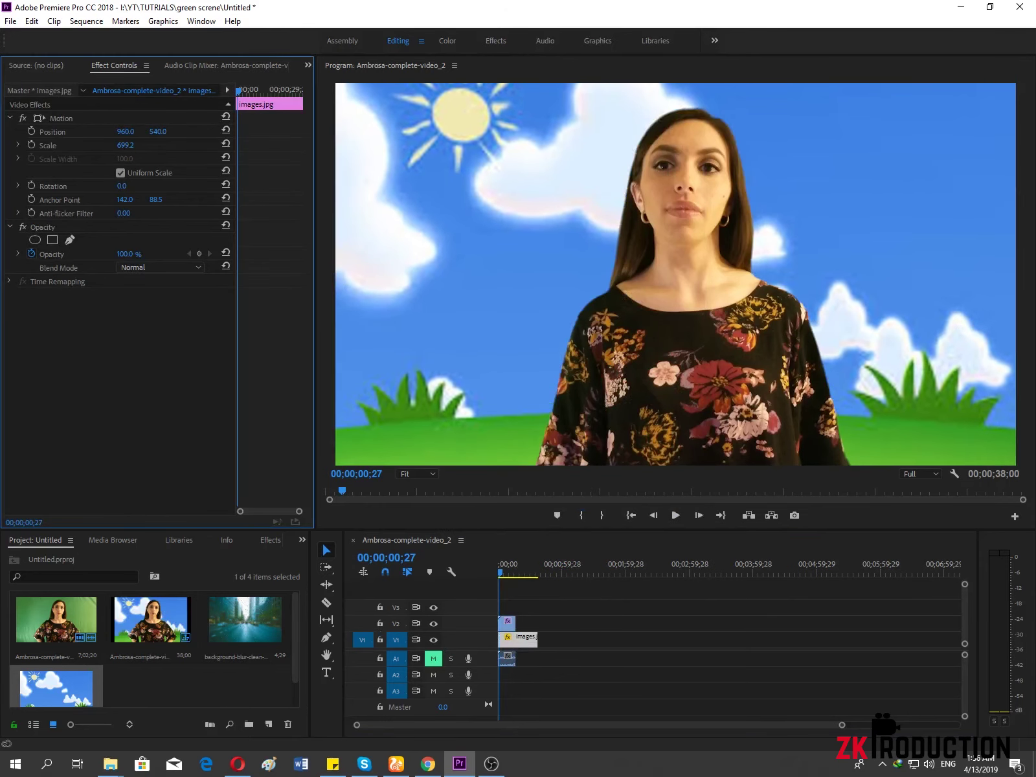
key("space")
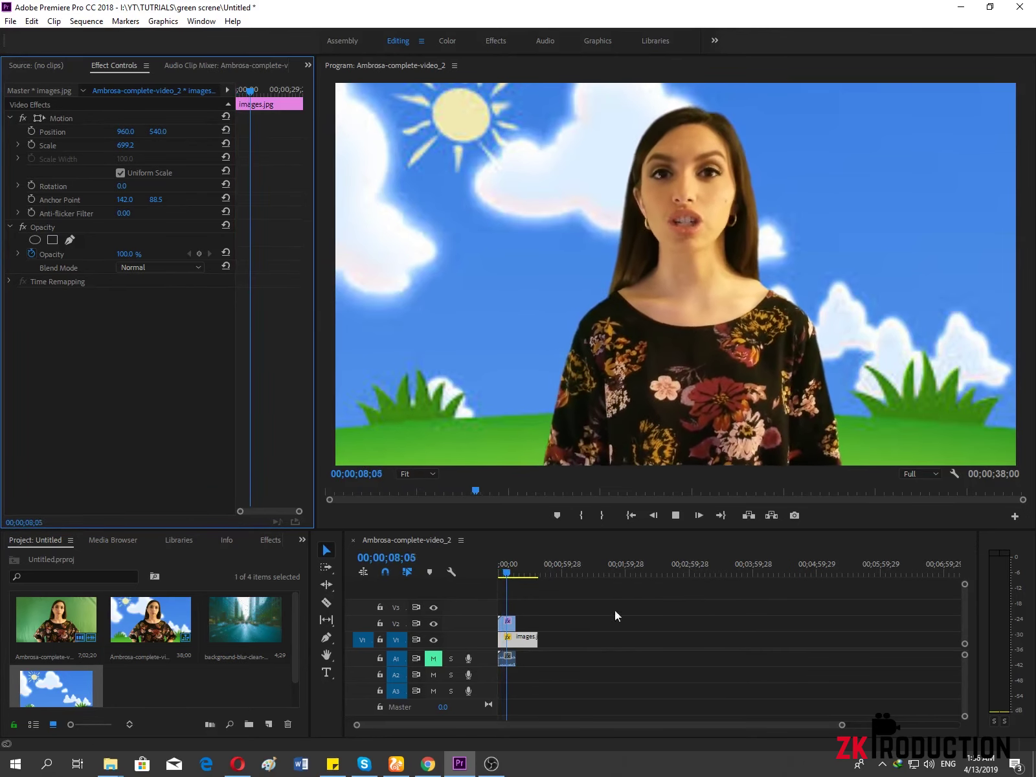
Set the presenter's Ultra Key Color Correction to Saturation 77 and Luminance 98.
left_click(506, 626)
key("space")
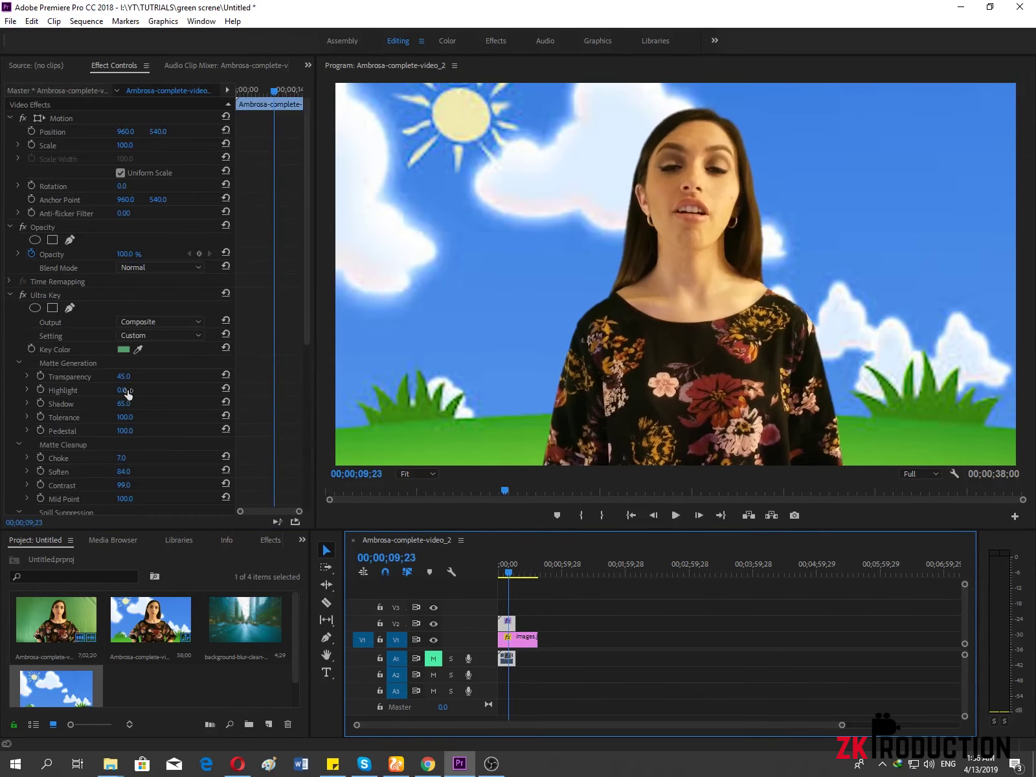
scroll(128, 474, "down", 2)
scroll(40, 501, "down", 3)
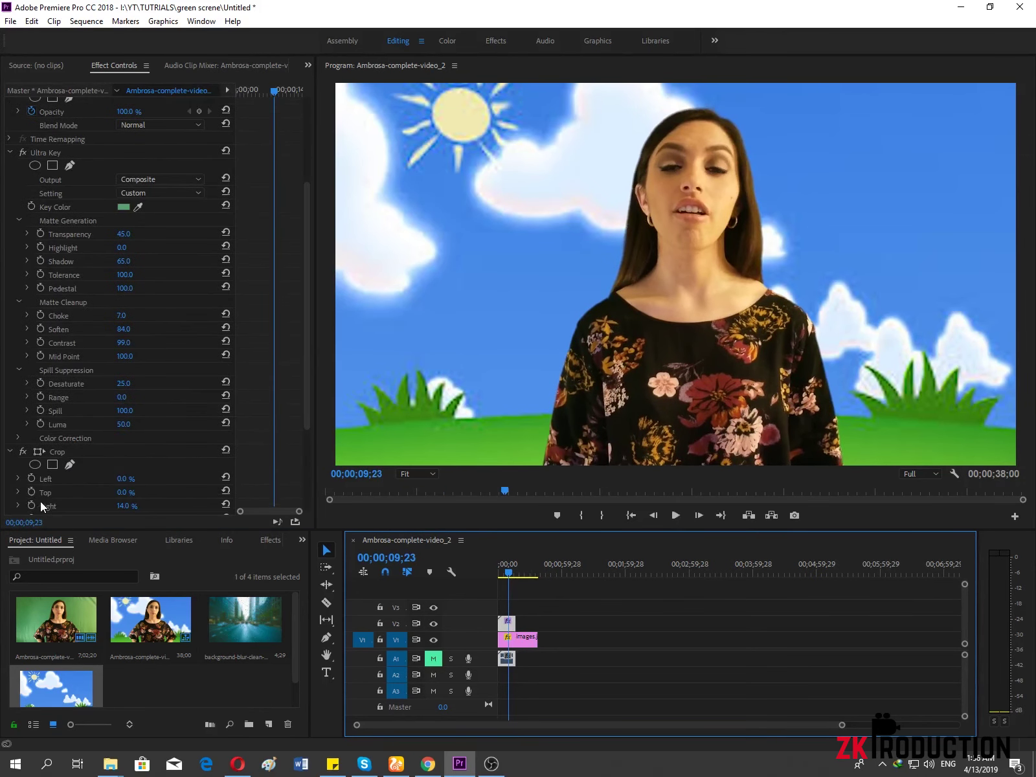
left_click(18, 439)
left_click_drag(125, 452, 116, 451)
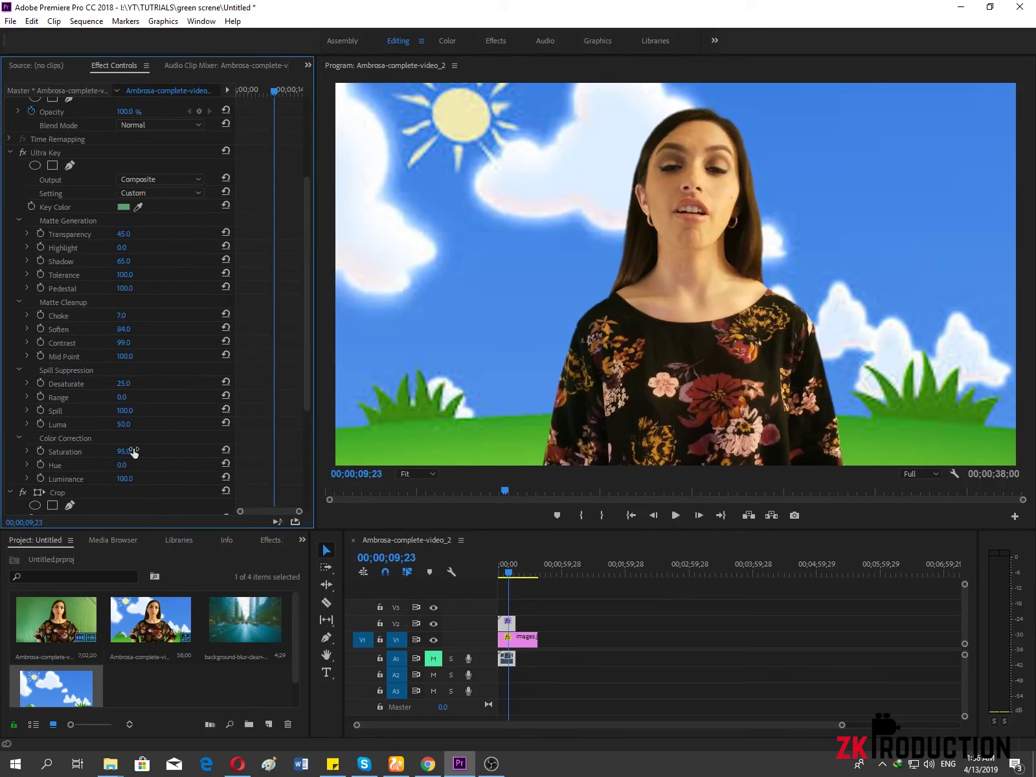
left_click_drag(130, 453, 123, 454)
mouse_move(124, 479)
left_mouse_down()
mouse_move(112, 479)
mouse_move(127, 478)
left_mouse_up()
key("space")
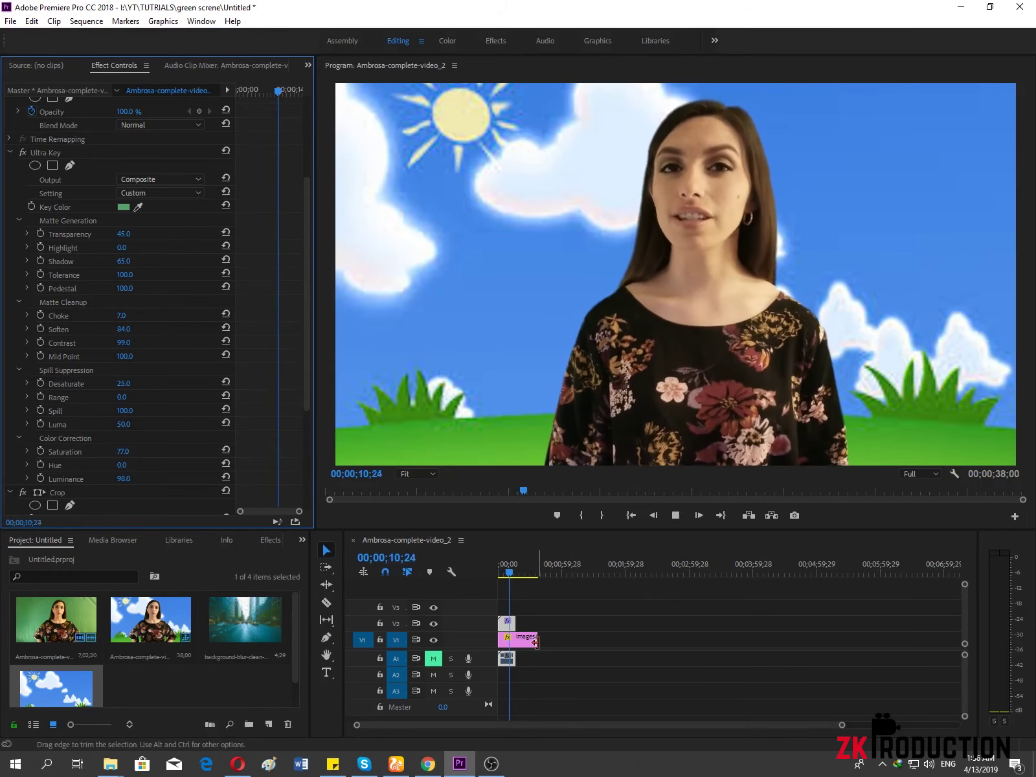
key("space")
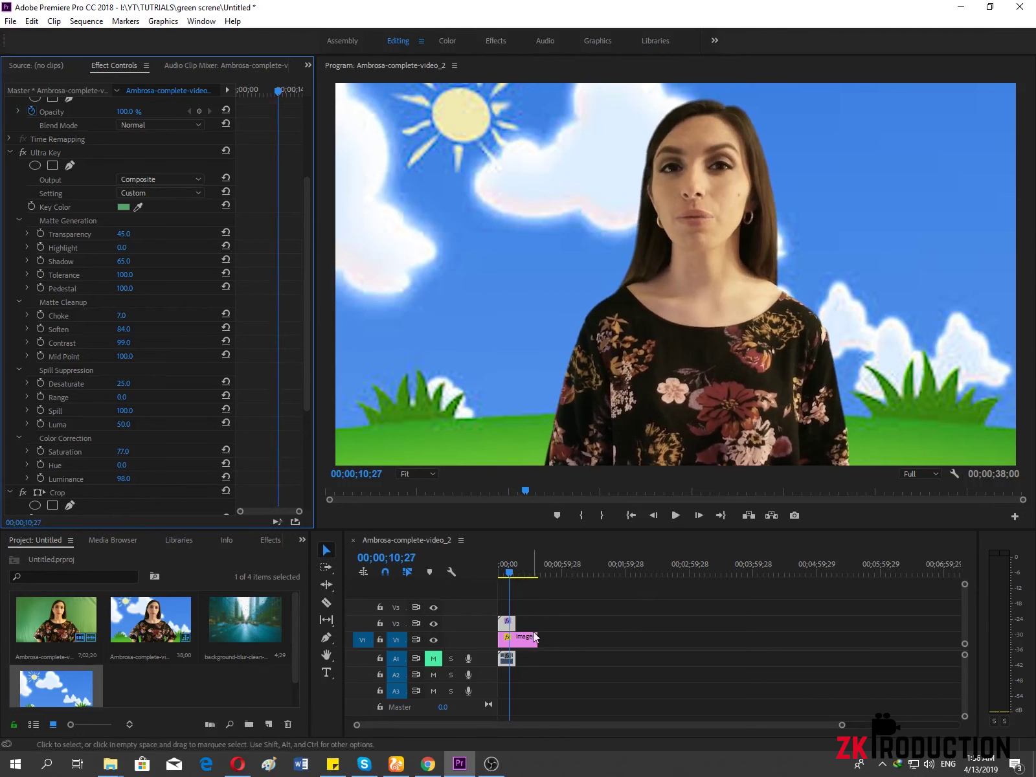
Trim the end of images.jpg so the sequence runs 00;00;17;07.
left_click_drag(537, 639, 516, 638)
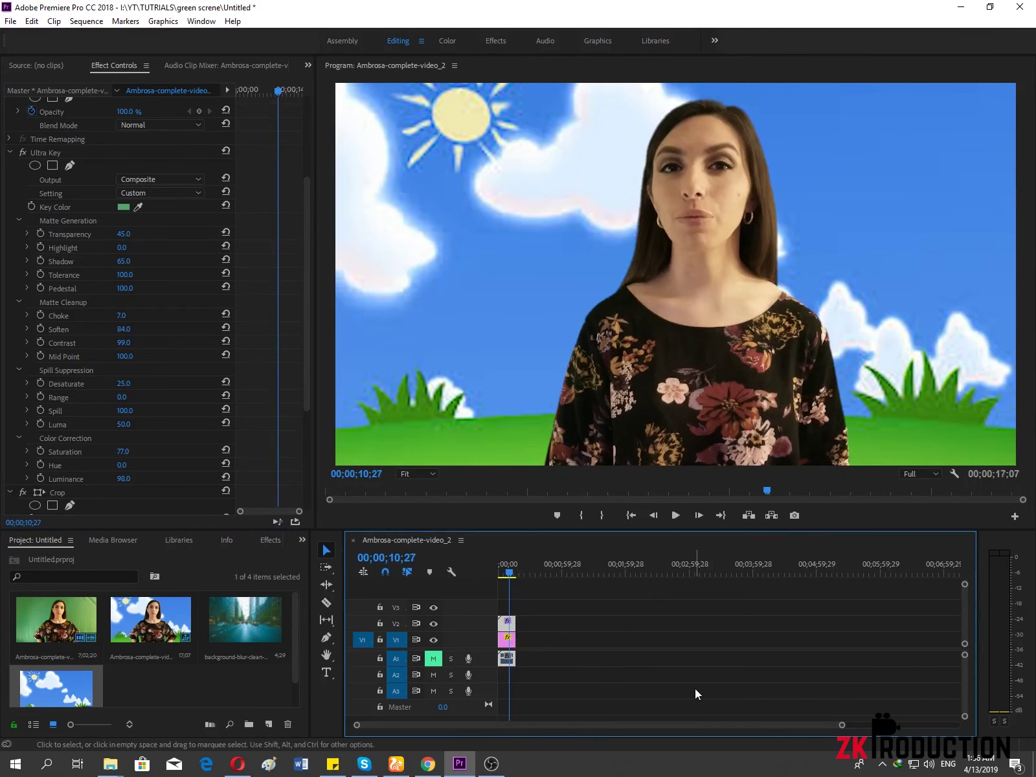
key("equal")
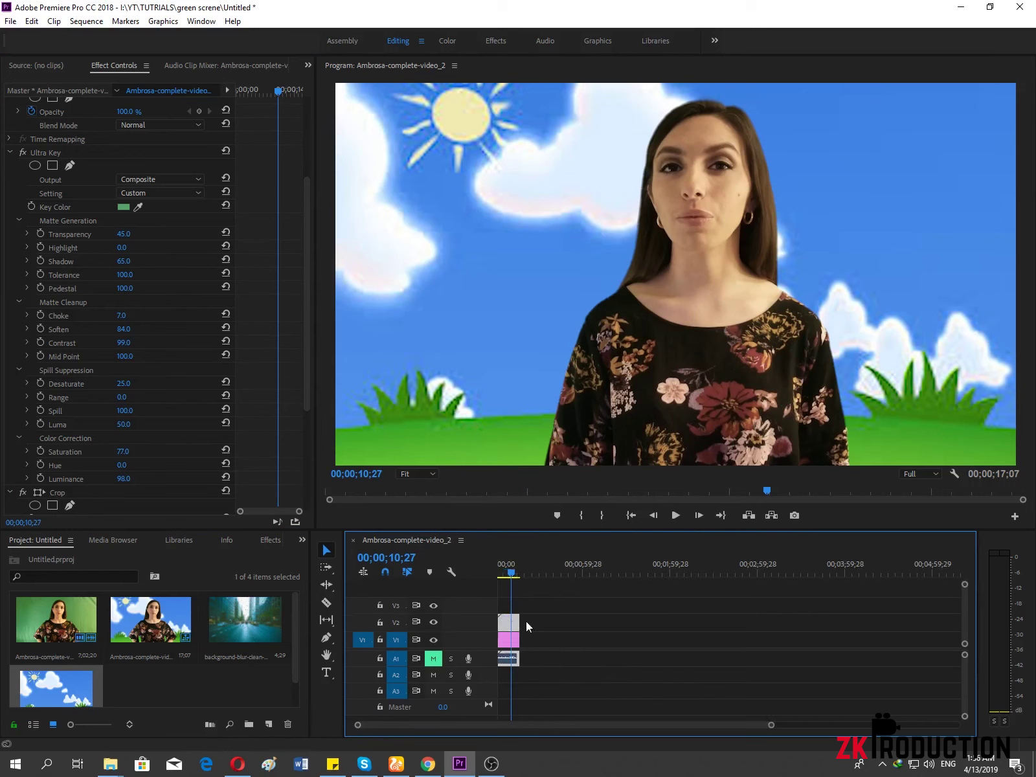
key("space")
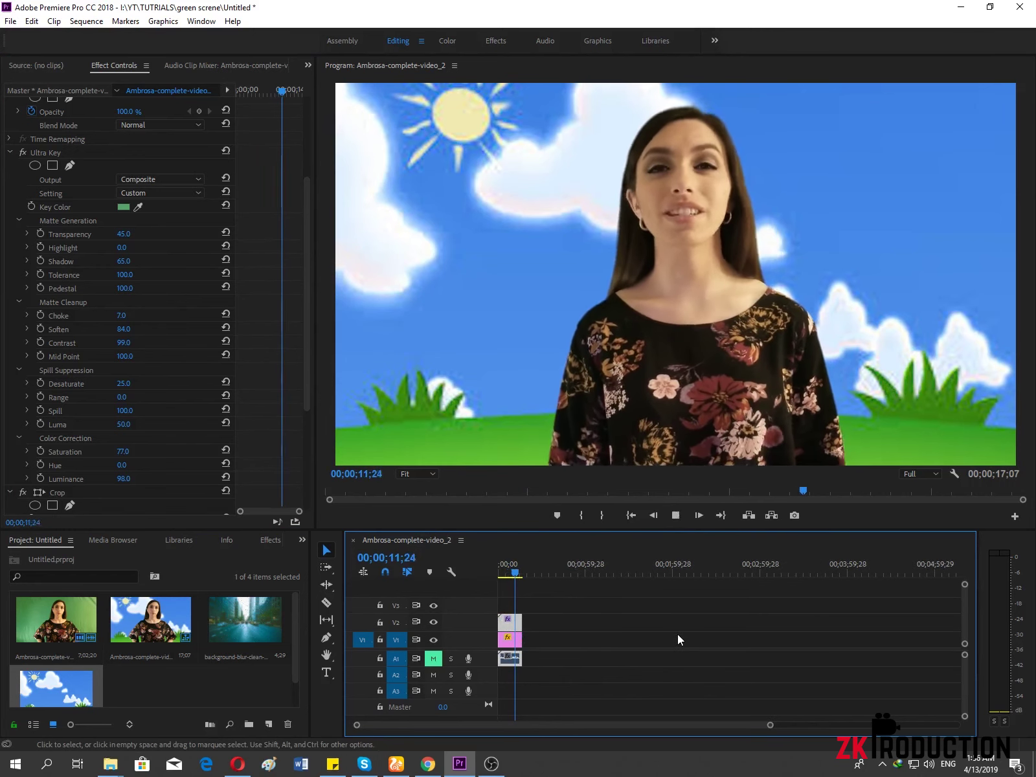
key("space")
Play the finished composite from the start of the sequence.
key("Home")
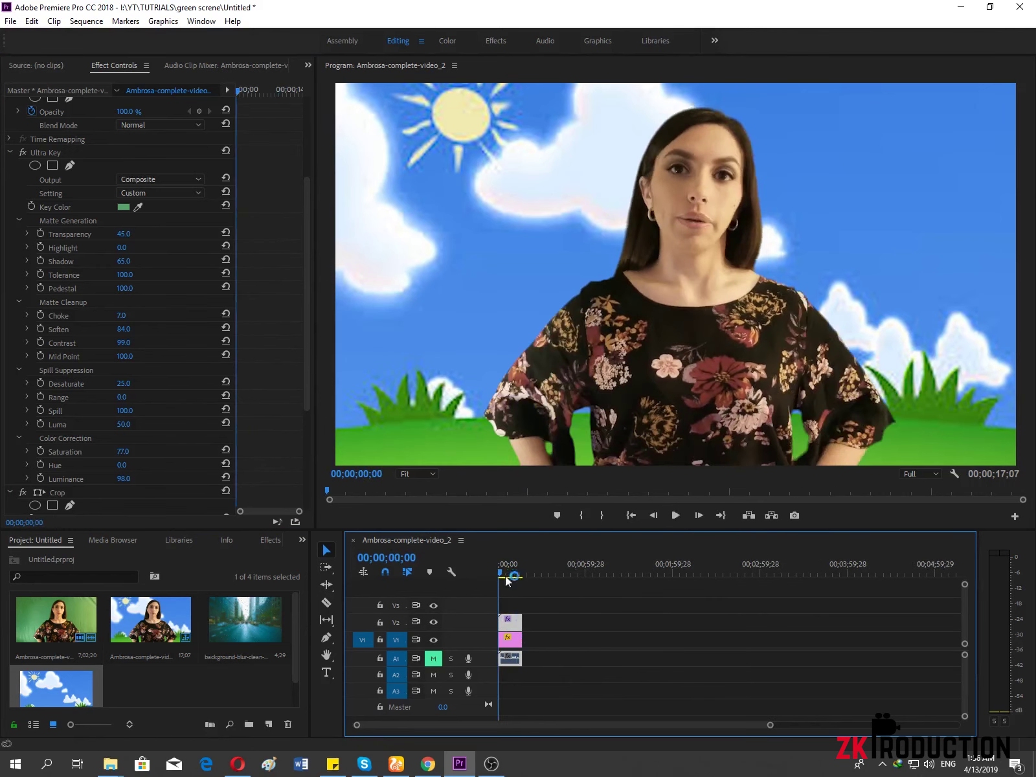
key("space")
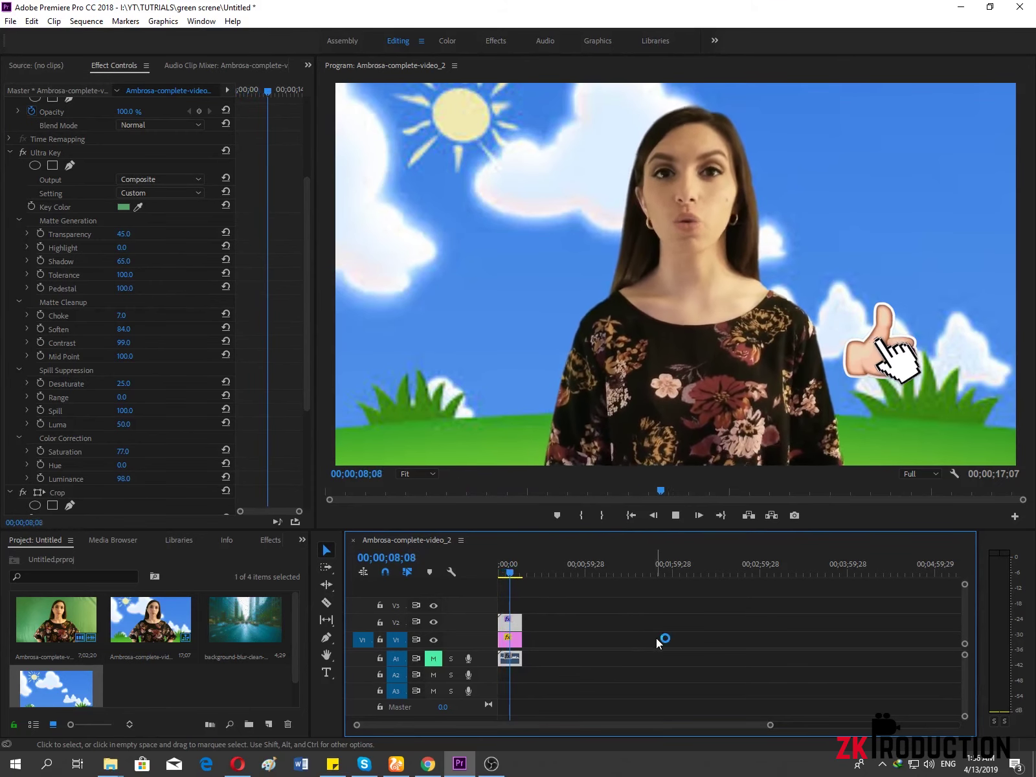
key("space")
key("equal")
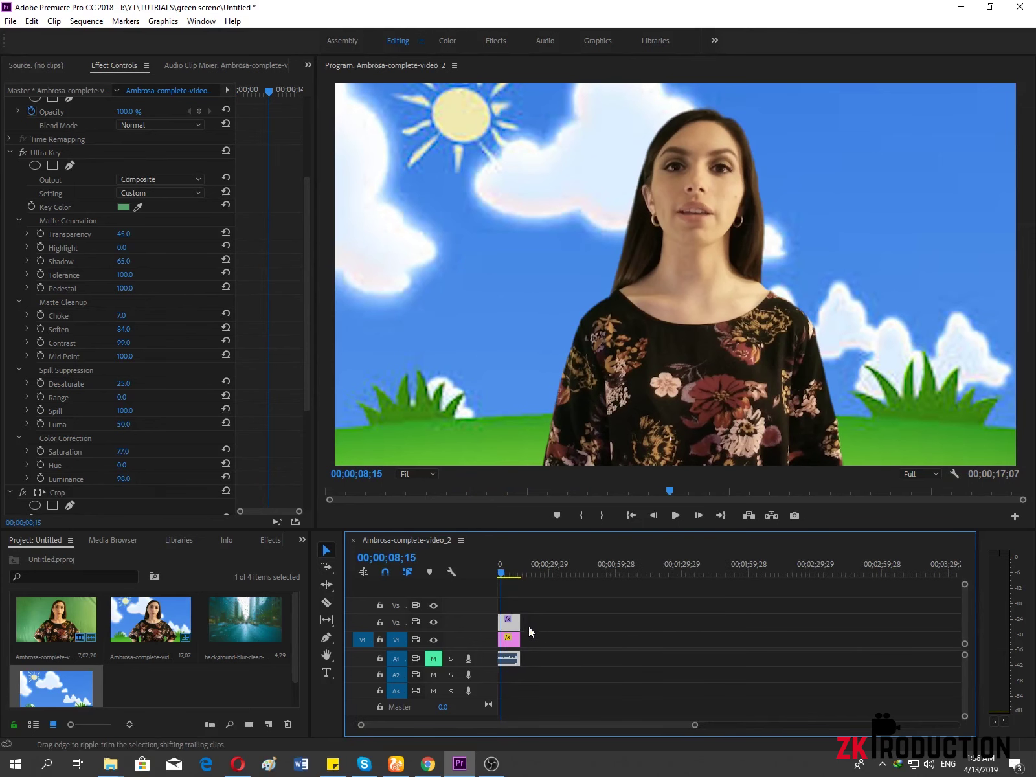